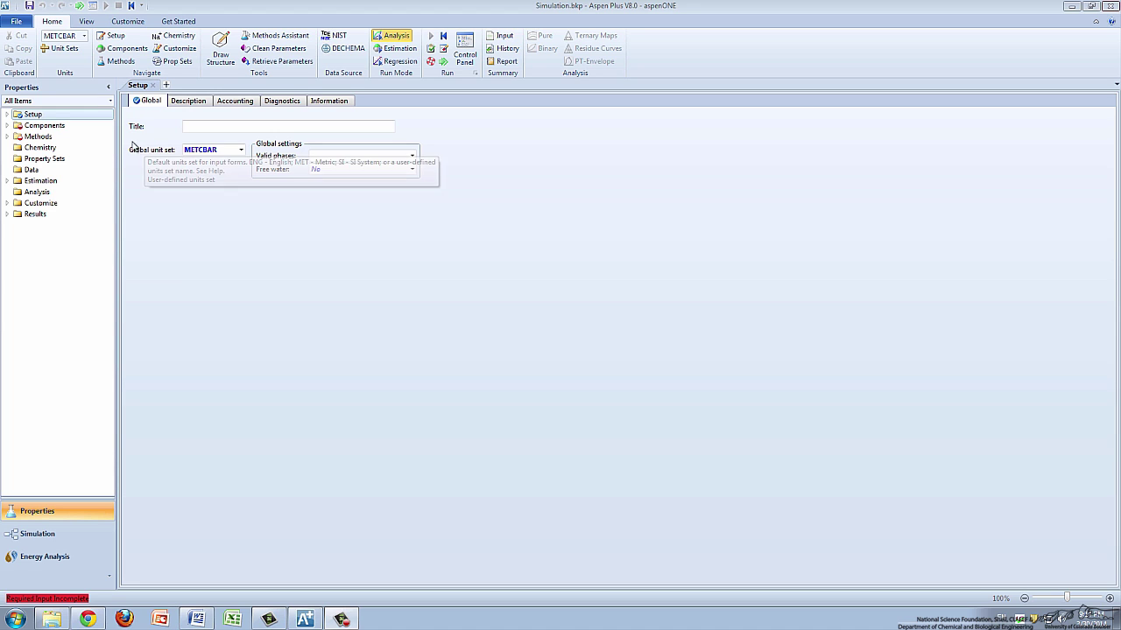
Step: Enter WATER, METHANE and ETHANE as conventional components, getting aliases H2O, CH4 and C2H6
click(41, 126)
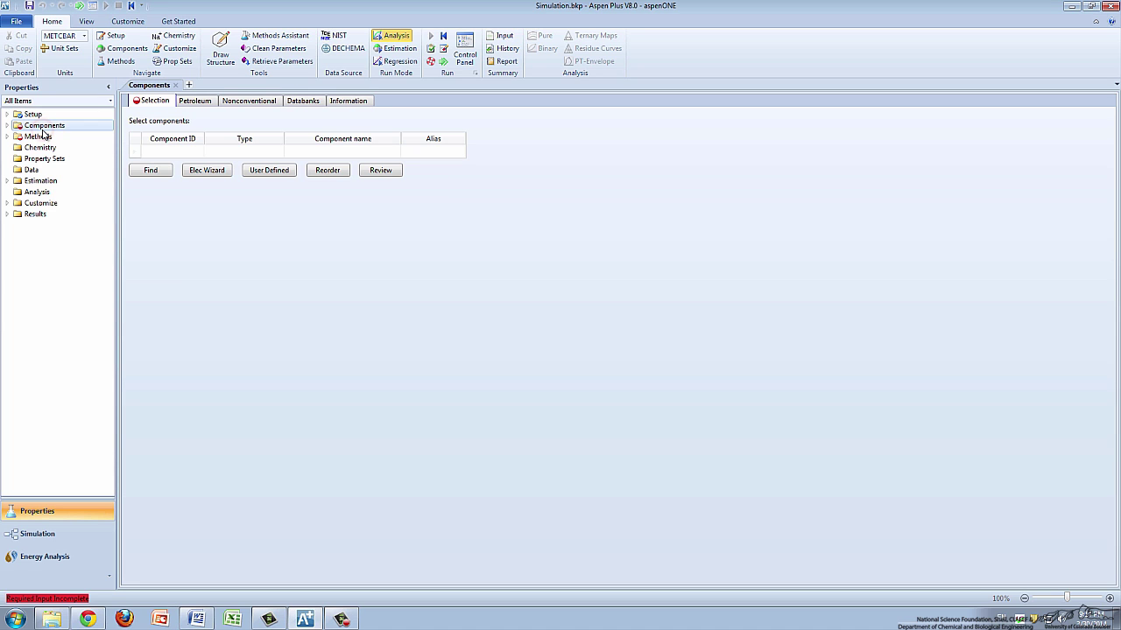
click(166, 152)
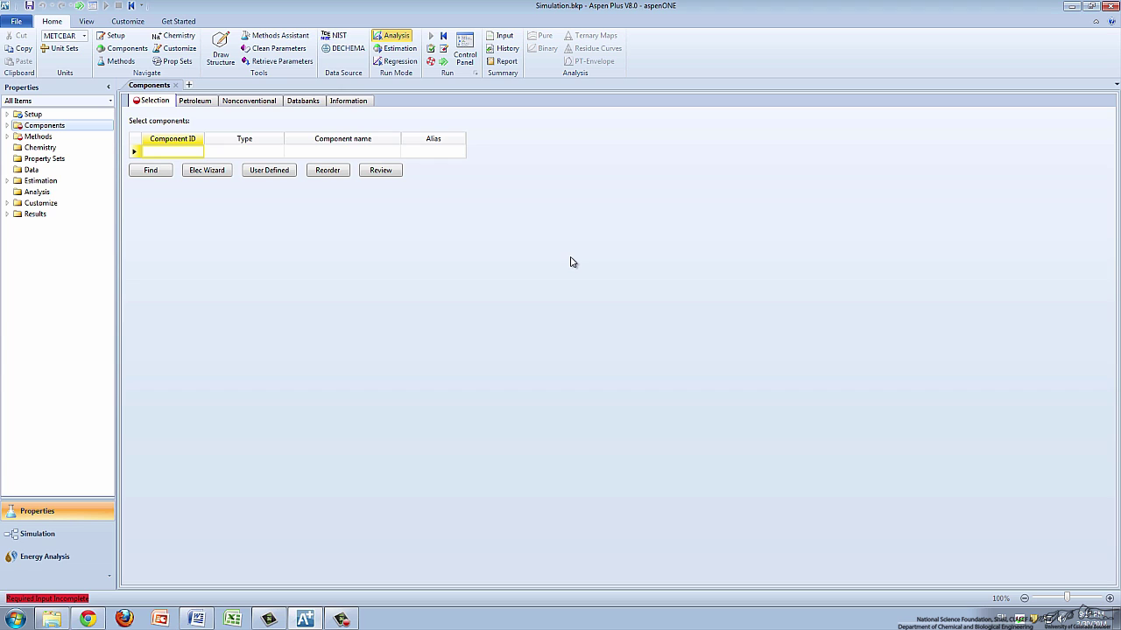
text(WATER)
key(Return)
text(M)
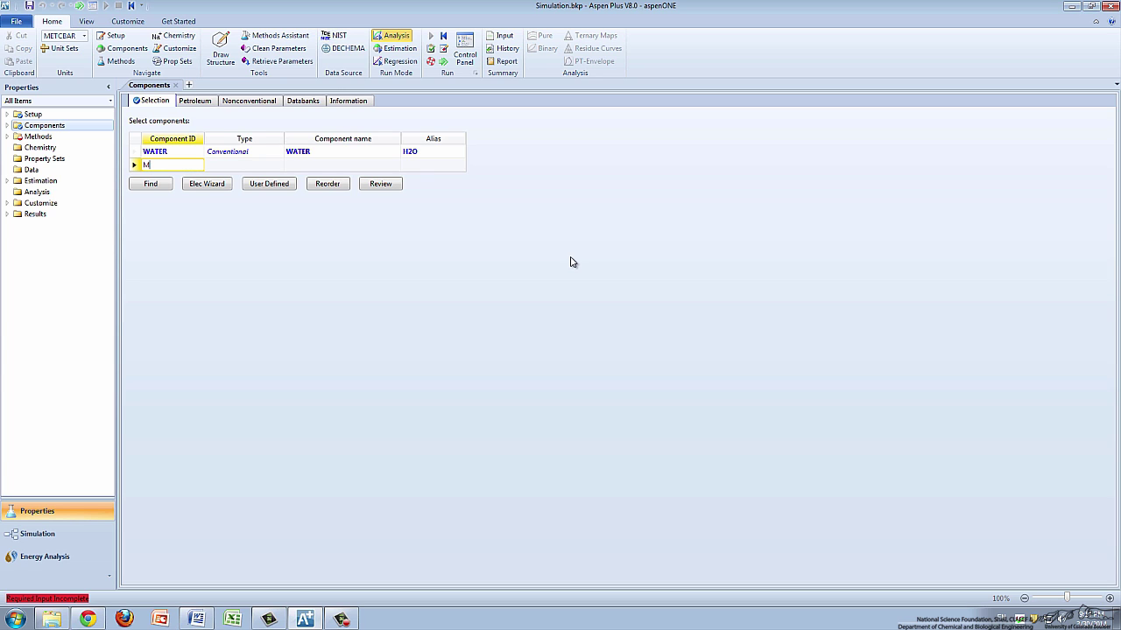
text(ETHANE)
key(Return)
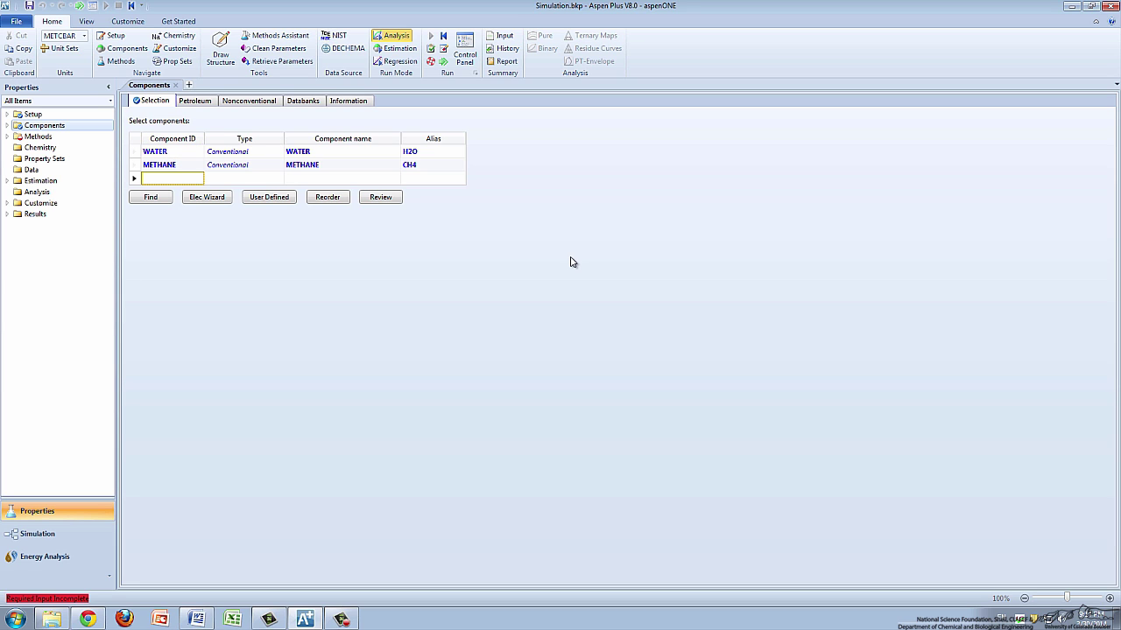
text(ETHANE)
key(Return)
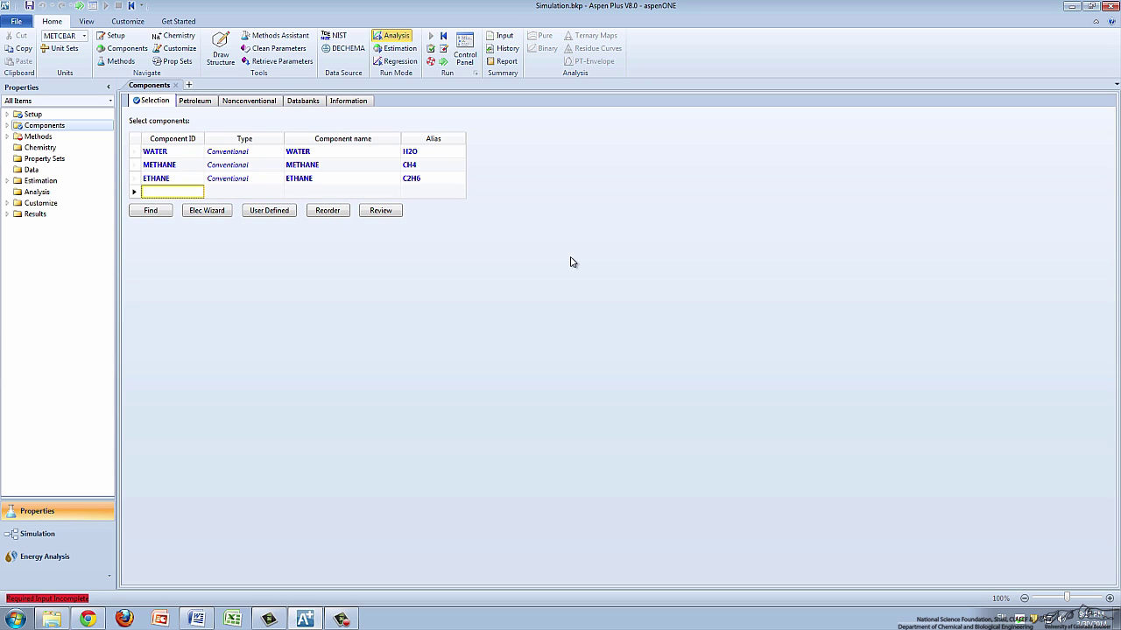
Step: Search for 'prop' and add PROPANE to the component list as PROPA-01 (C3H8)
click(149, 212)
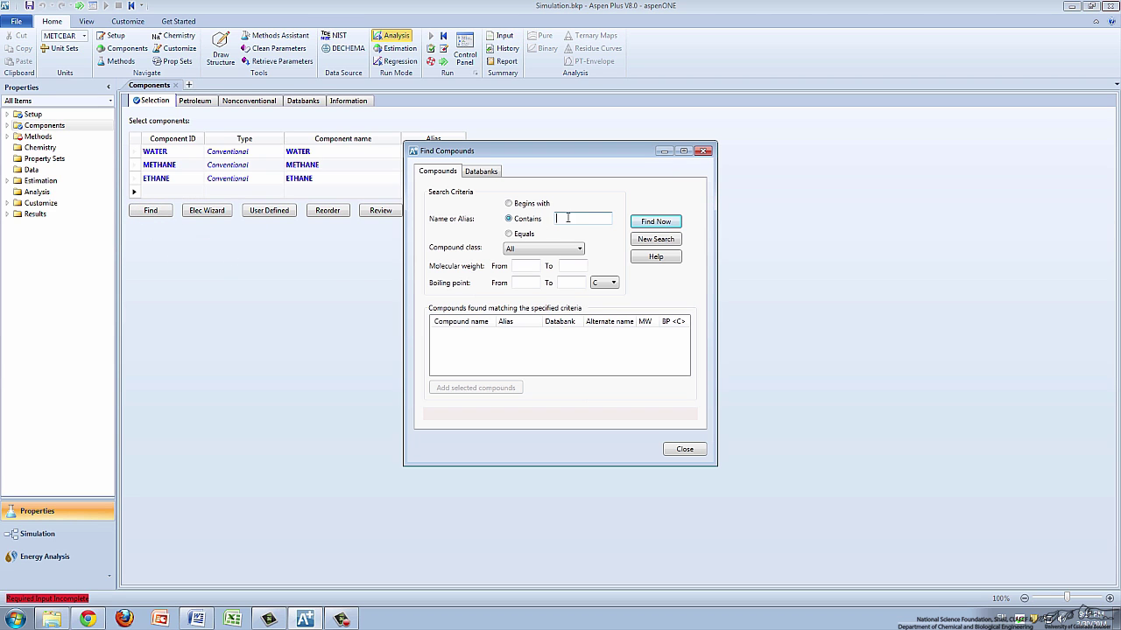
click(572, 218)
text(propane)
click(656, 222)
click(451, 336)
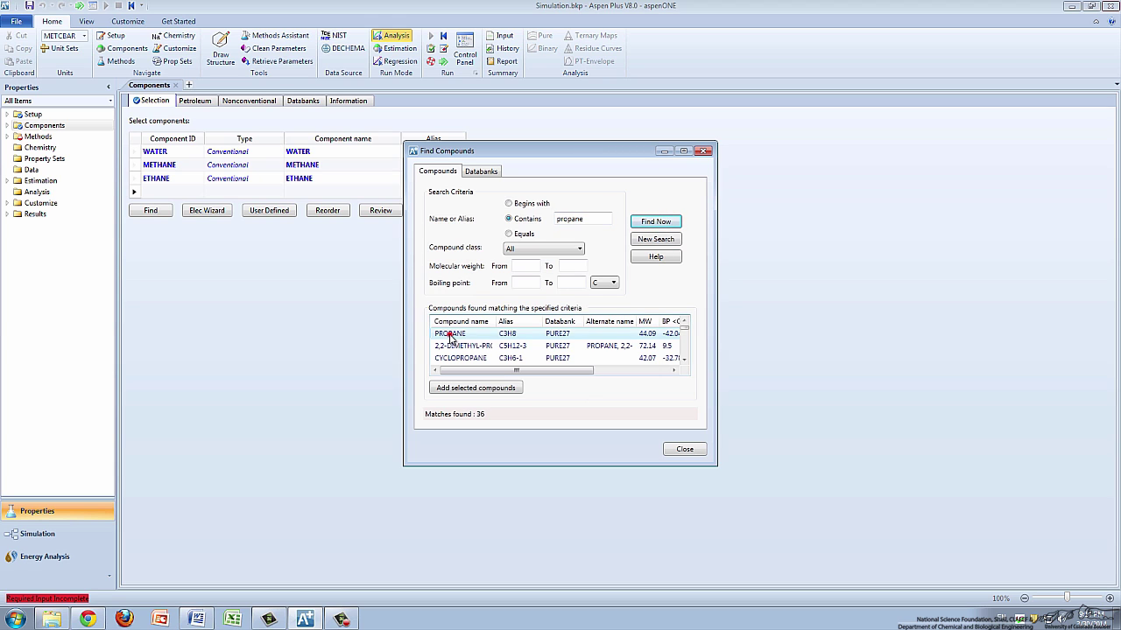
click(477, 388)
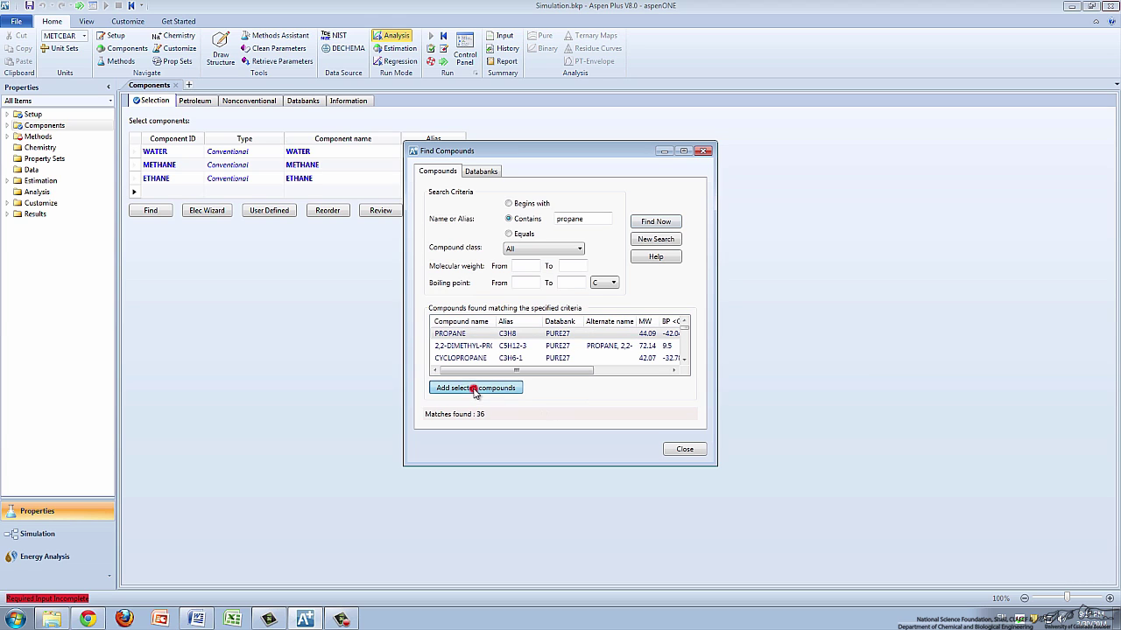
click(691, 449)
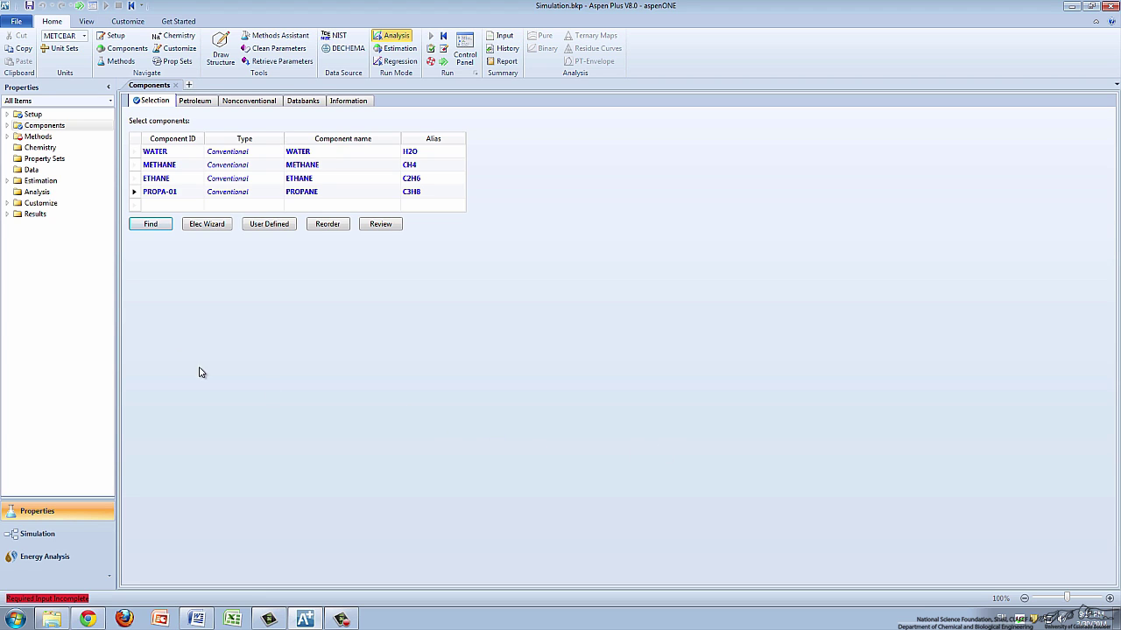
Step: Choose RK-SOAVE as the global property method name
click(44, 139)
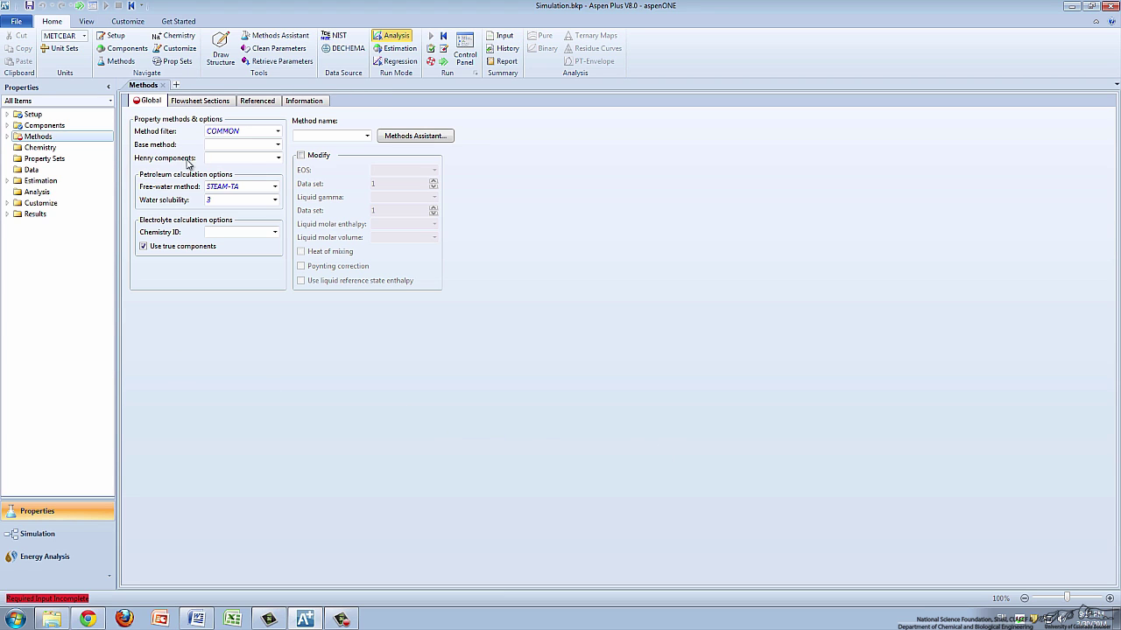
click(369, 138)
scroll(323, 307, down, 6)
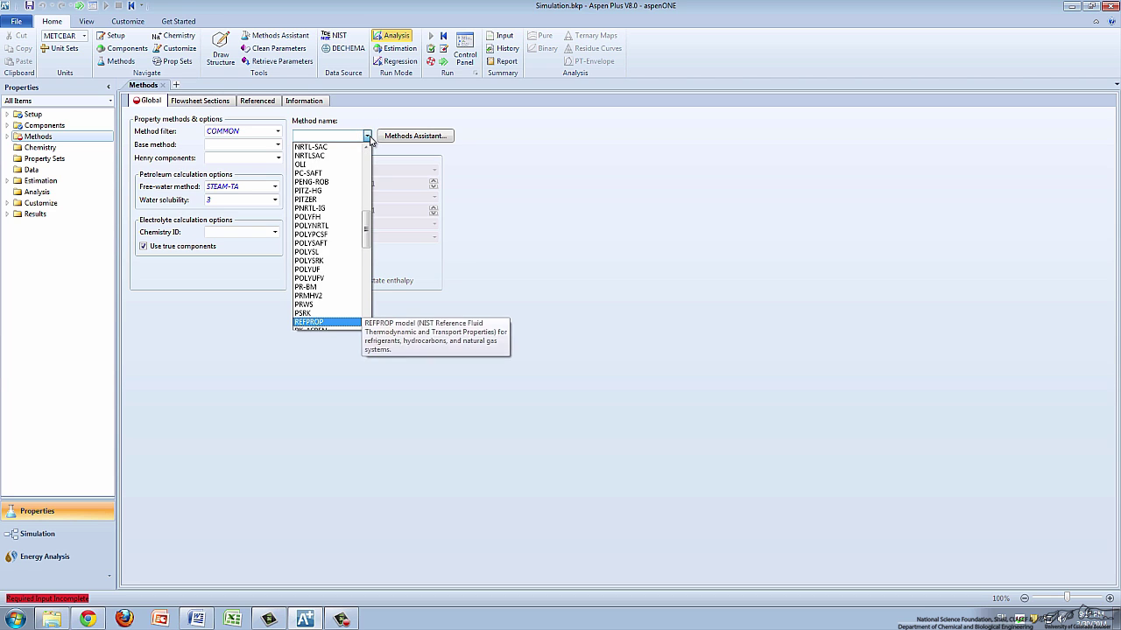
scroll(323, 311, down, 3)
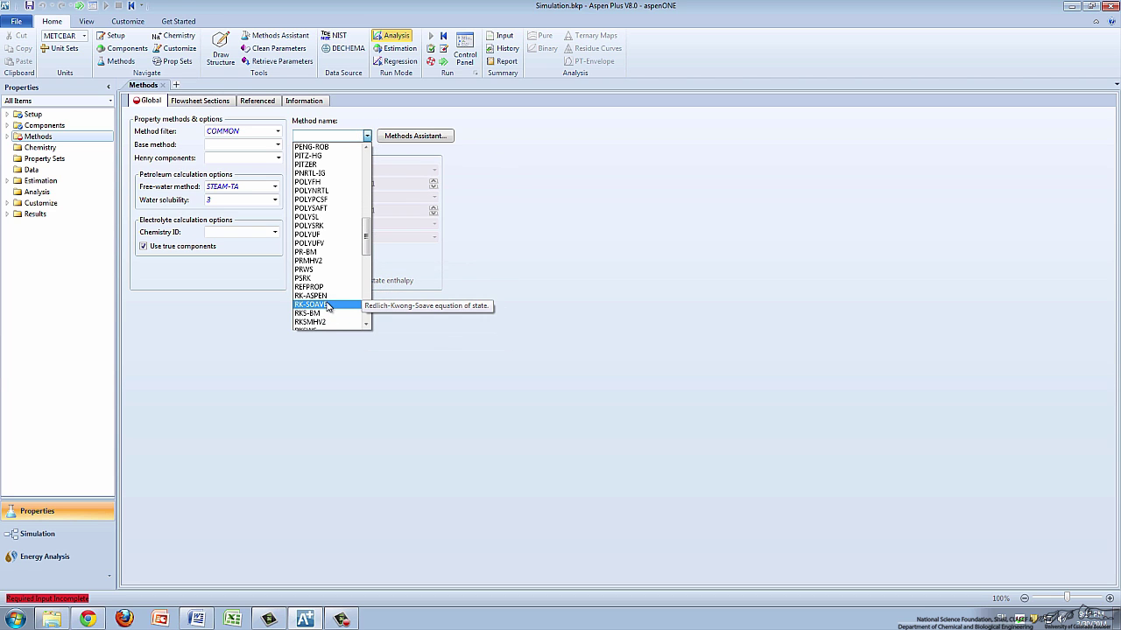
click(322, 306)
click(316, 319)
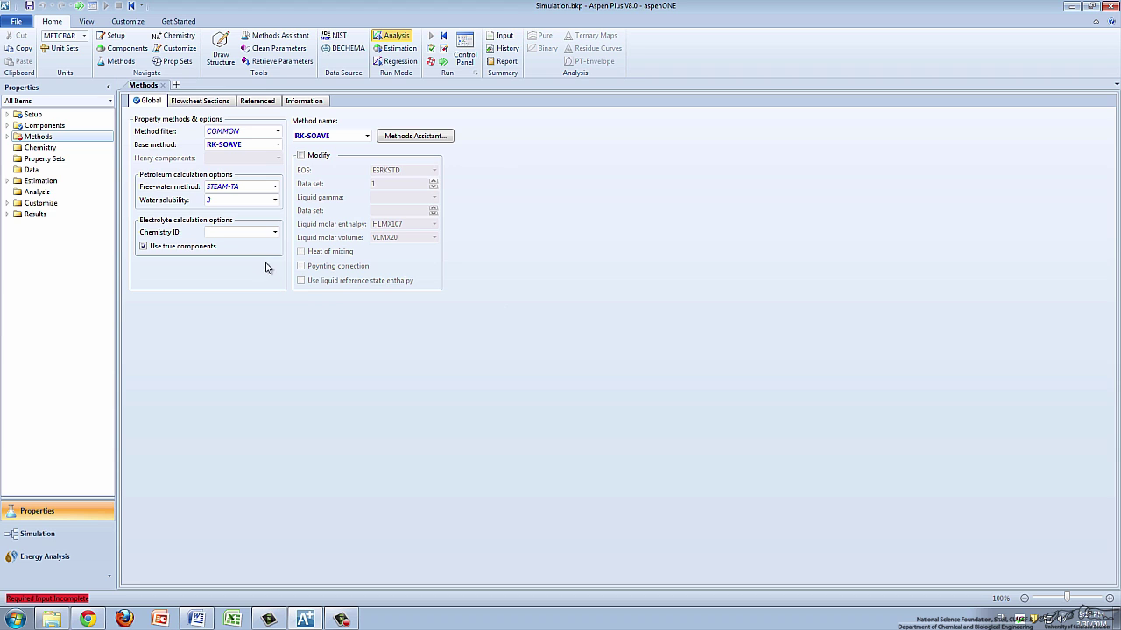
Step: Review the RKSKBV-1 binary parameters and run the property analysis to completion
click(80, 7)
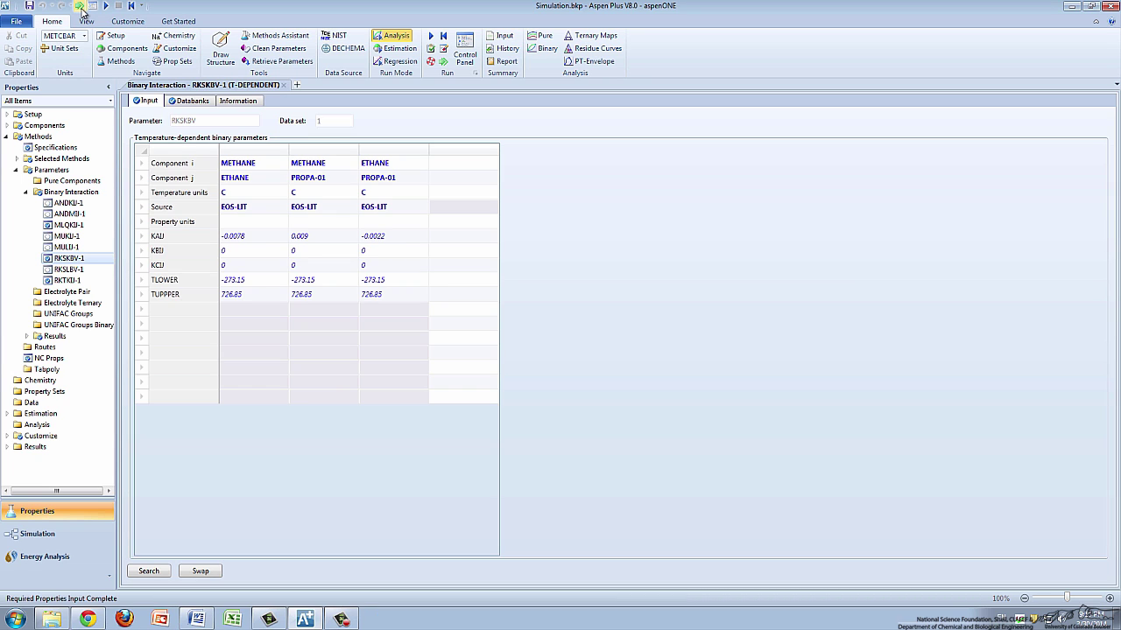
click(80, 7)
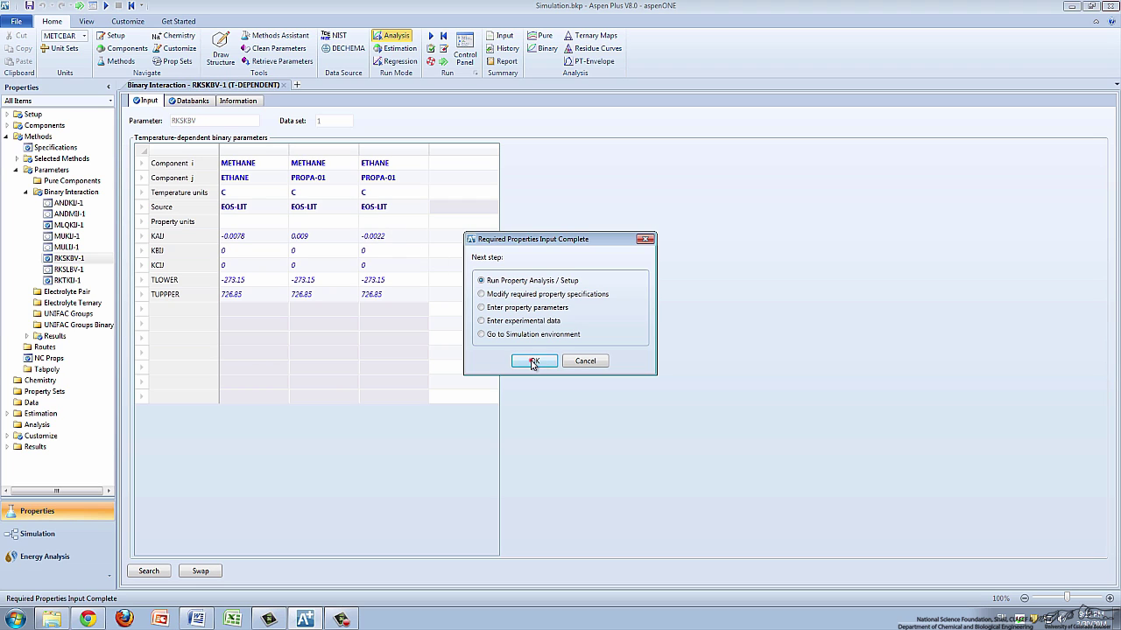
click(532, 362)
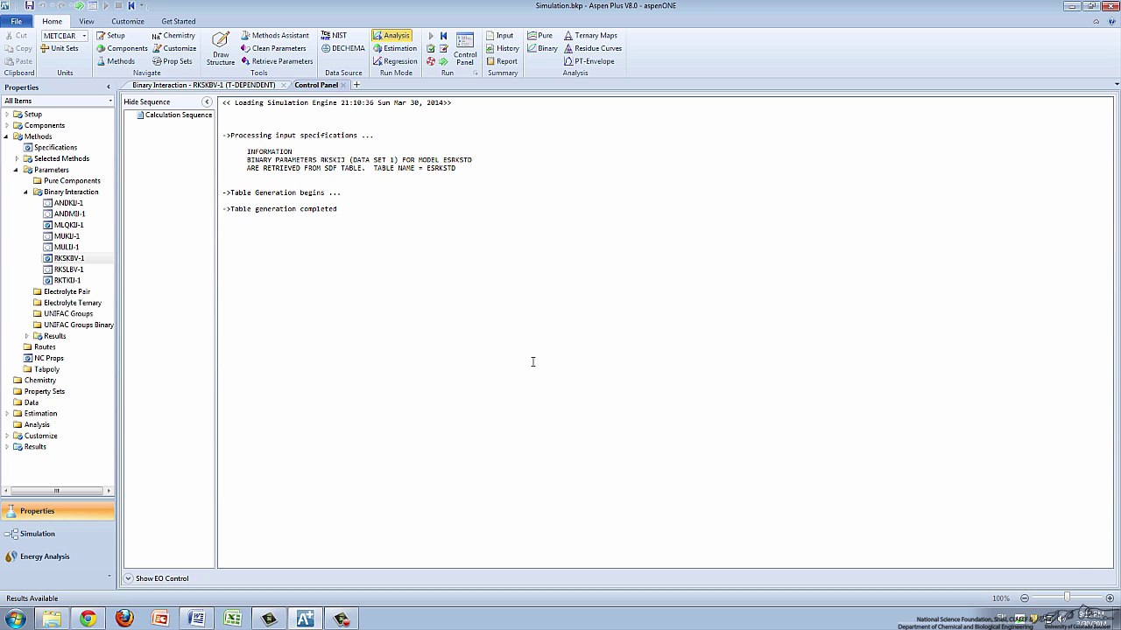
Step: Switch from the Properties to the Simulation environment to show the HEAT-EX flowsheet
click(78, 6)
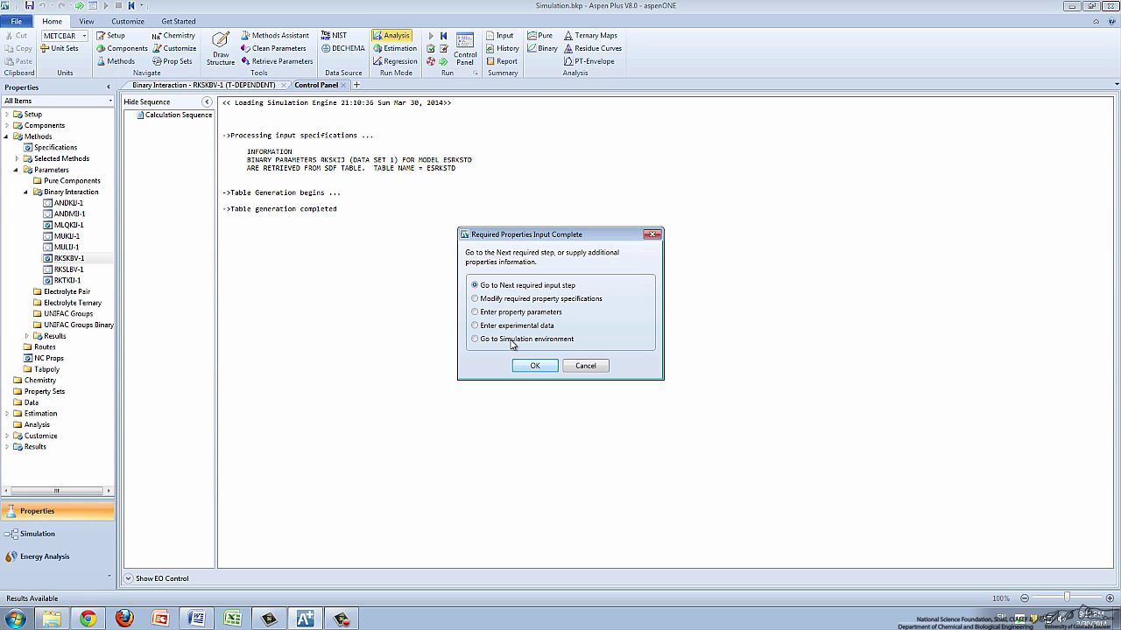
click(499, 339)
click(532, 365)
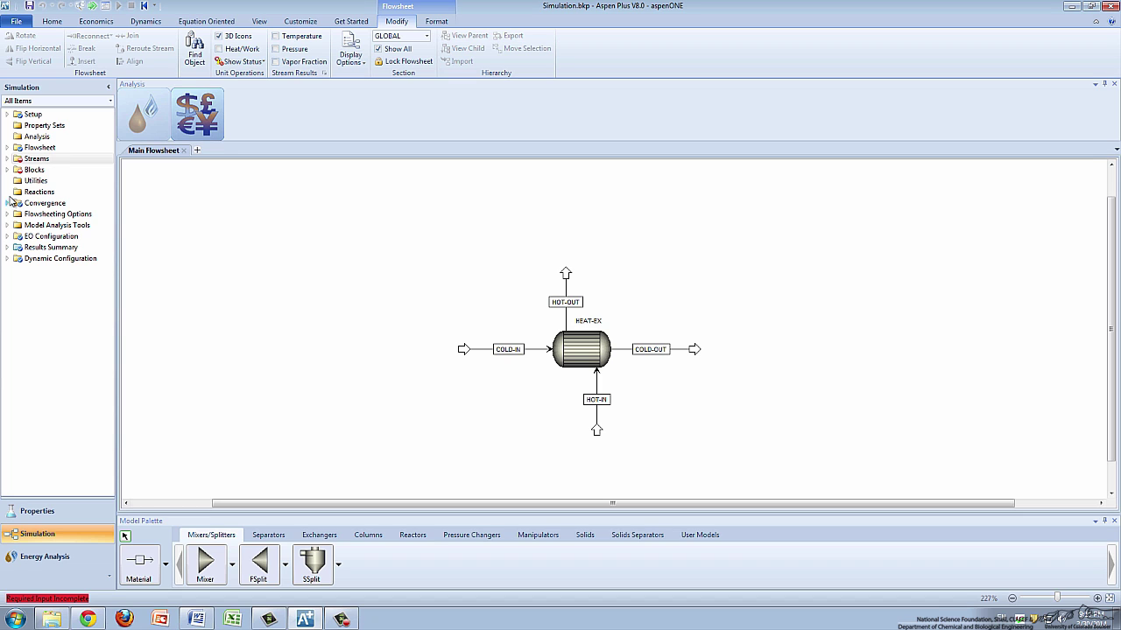
Step: Expand Streams and Blocks and jump to the blank COLD-IN input form with Next Input
click(7, 159)
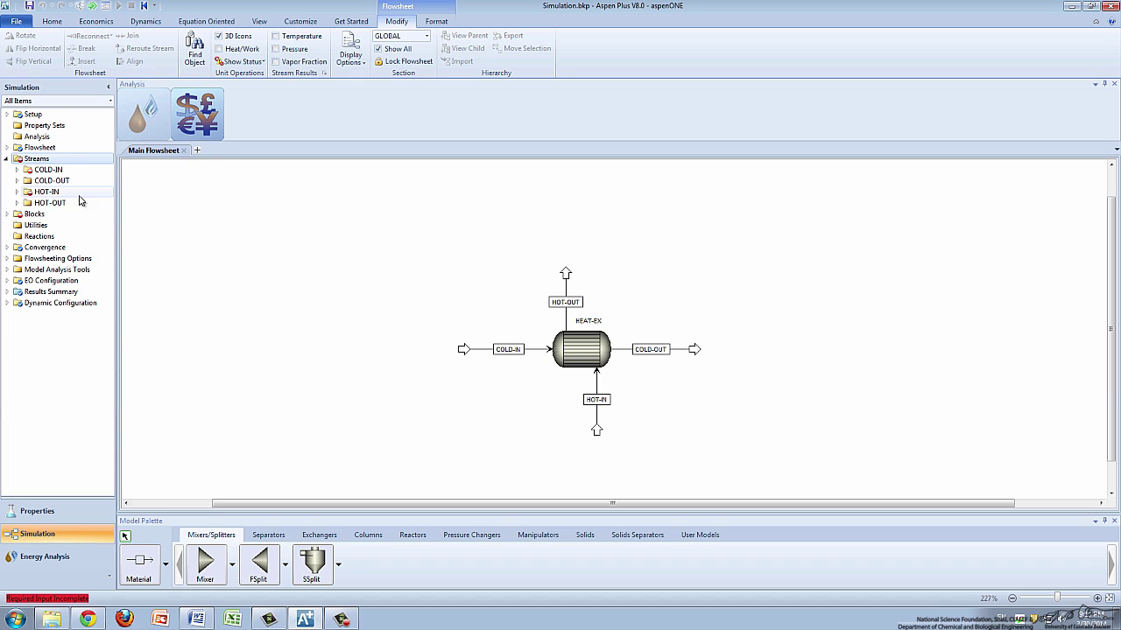
click(7, 214)
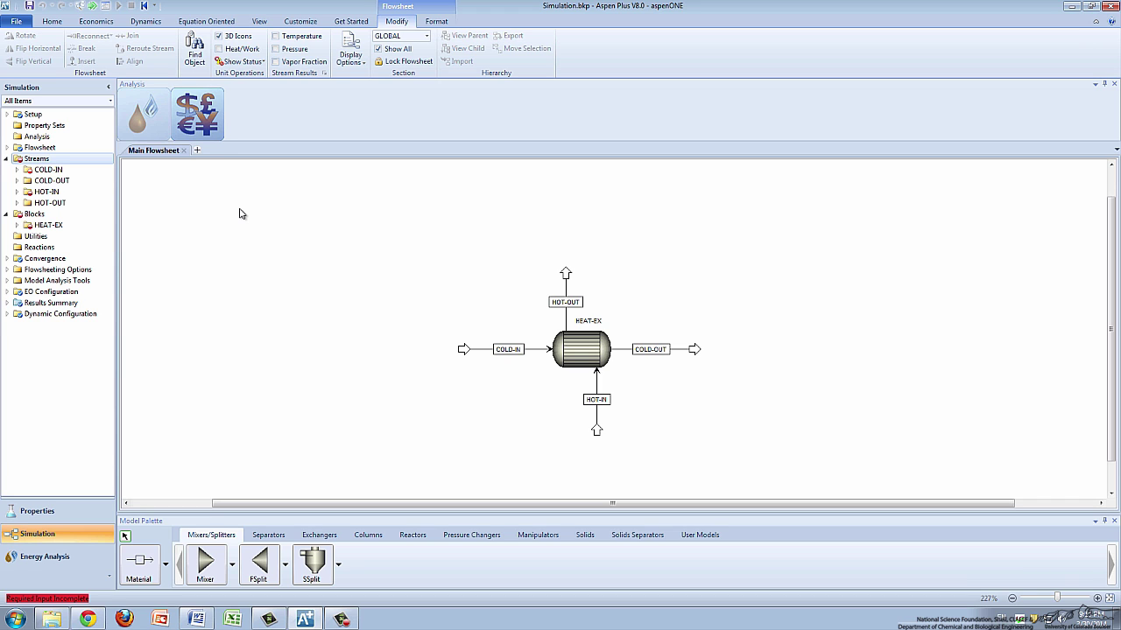
click(93, 7)
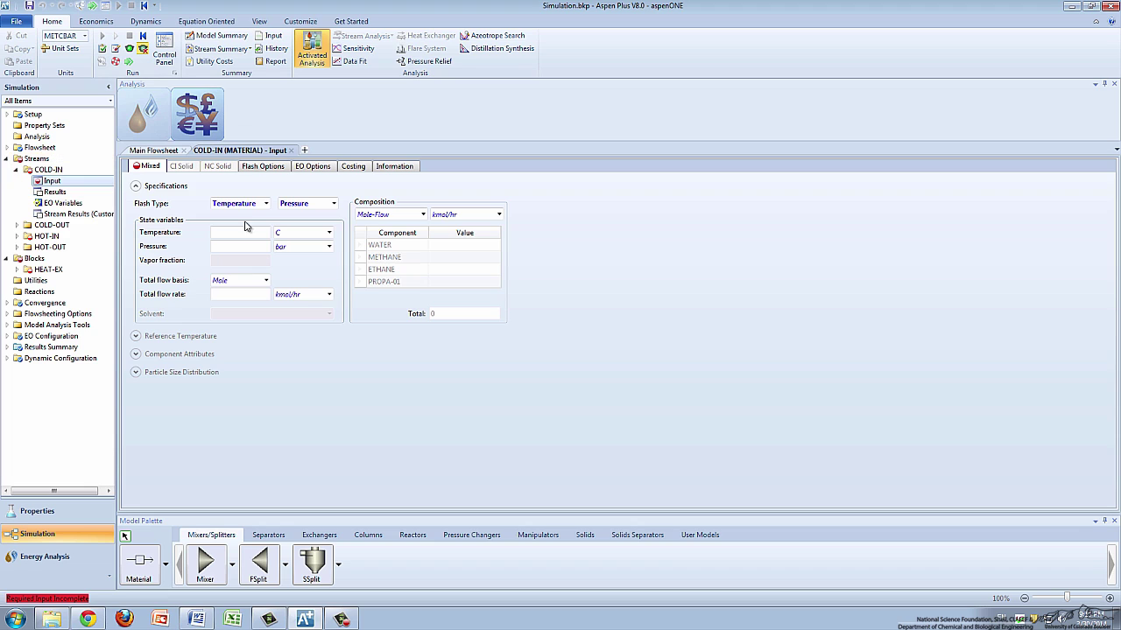
Step: Set COLD-IN to 20 C and 1 bar with a 500 kg/hr total mass flow
click(239, 233)
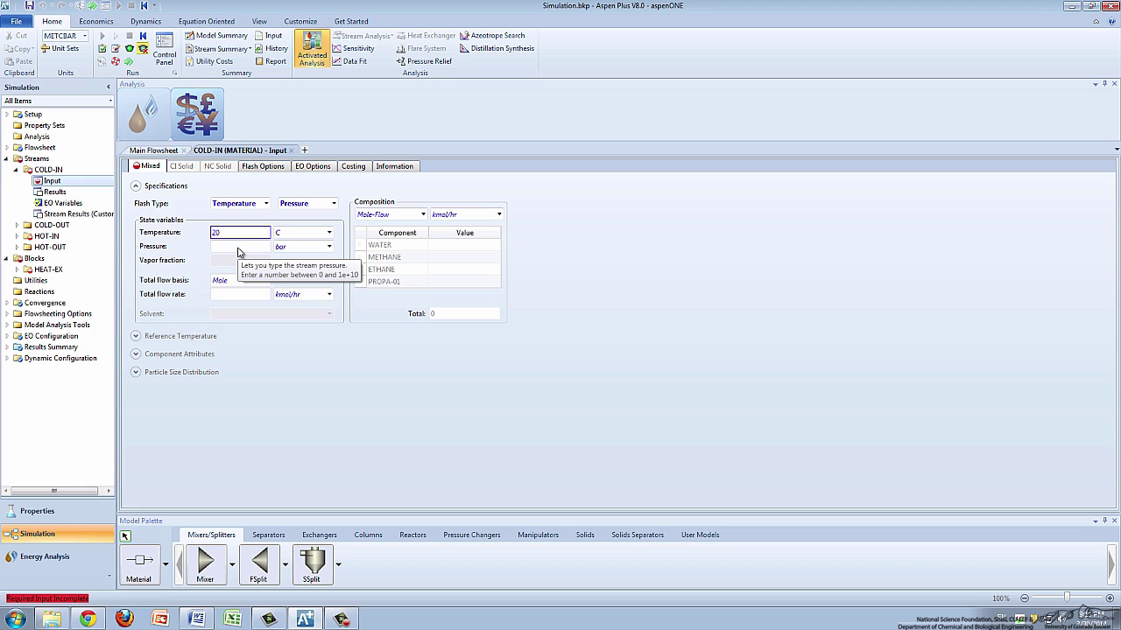
click(238, 247)
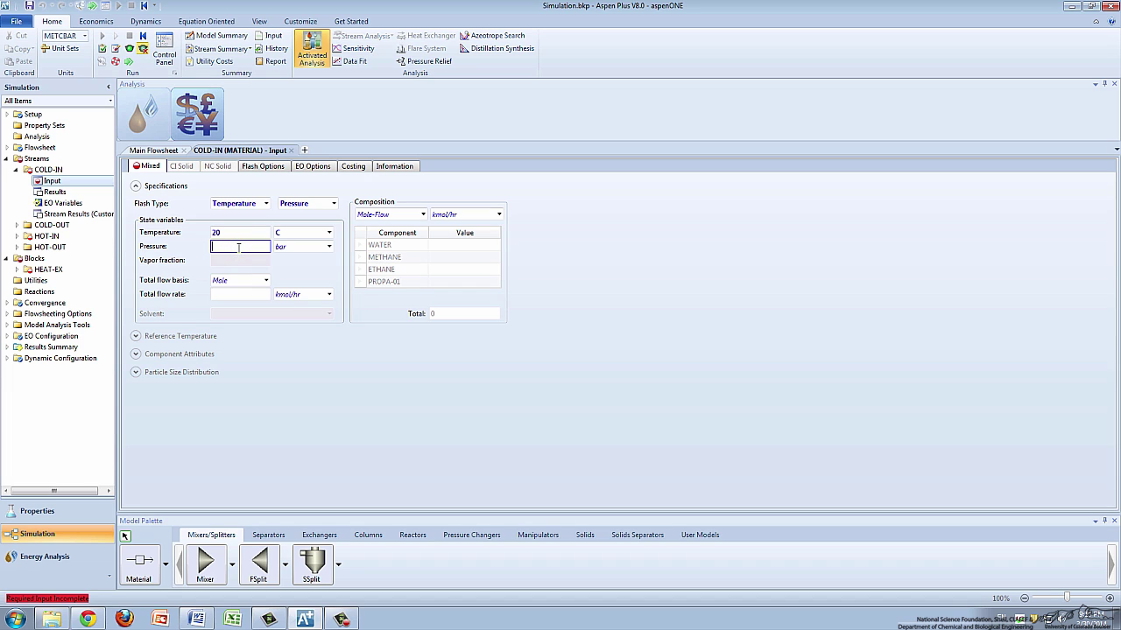
click(262, 285)
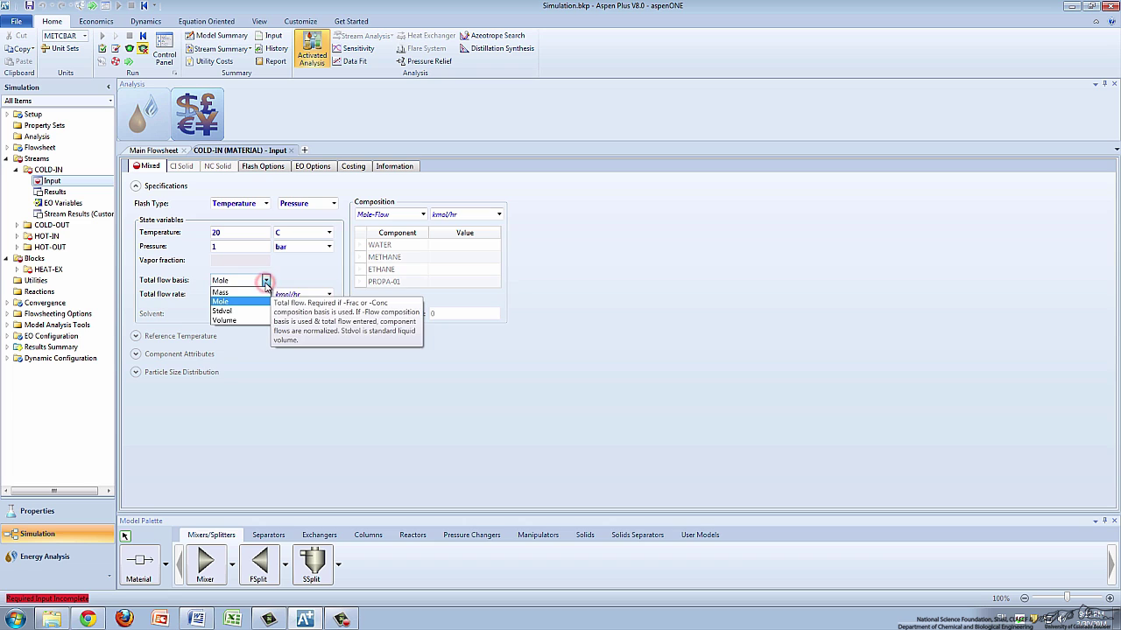
click(254, 292)
click(249, 295)
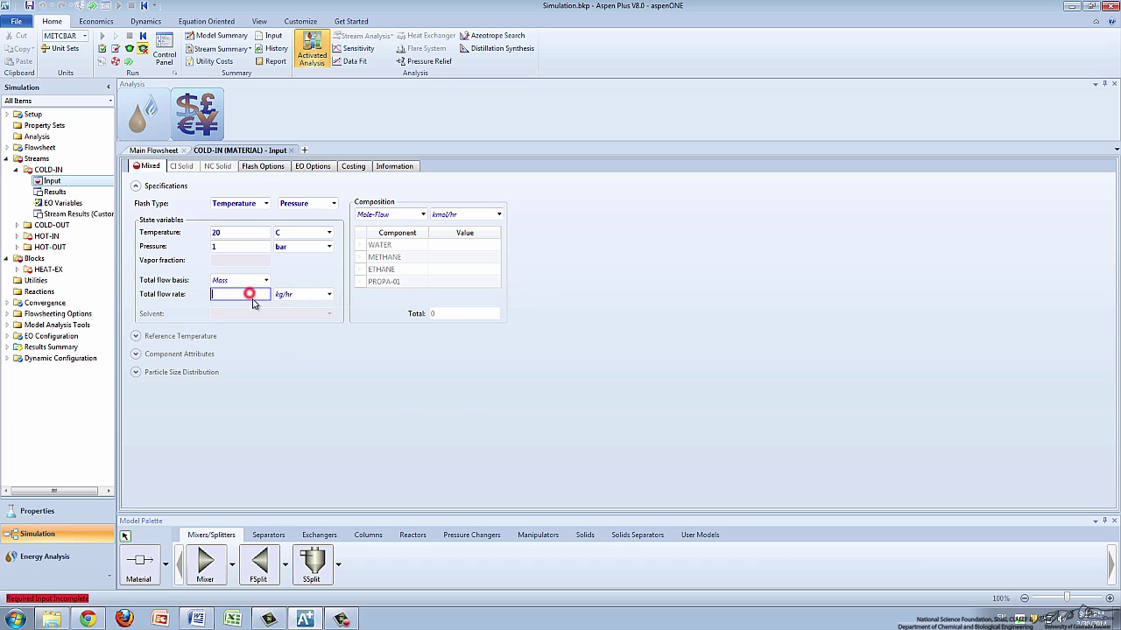
text(500)
click(432, 396)
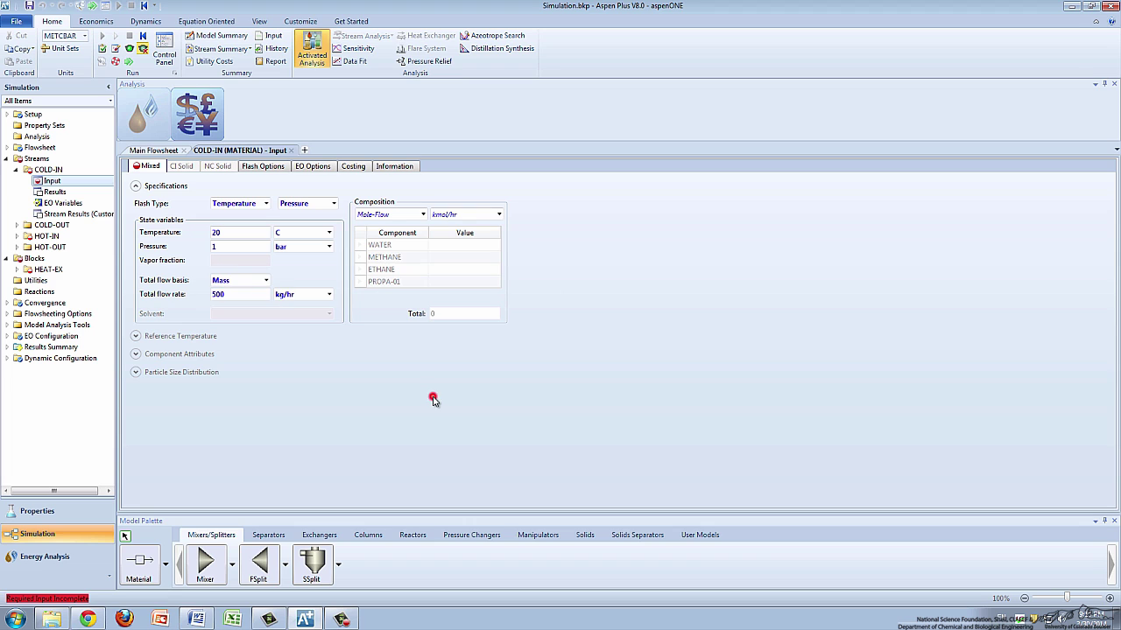
Step: Give COLD-IN a Mass-Flow composition of 500 kg/hr WATER
click(422, 217)
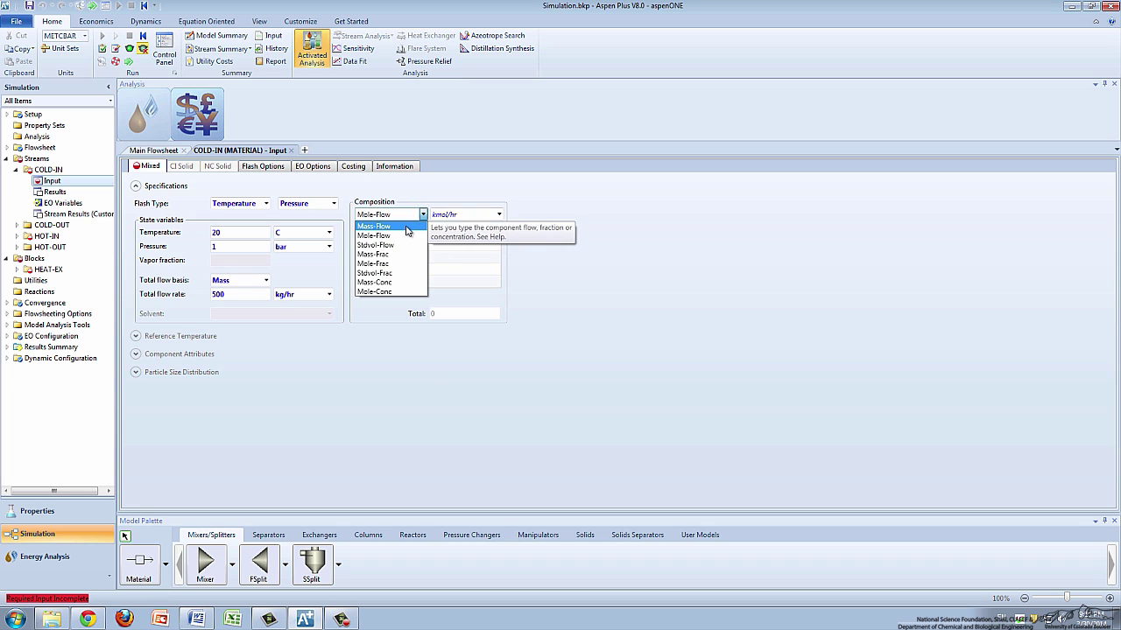
click(415, 225)
click(440, 246)
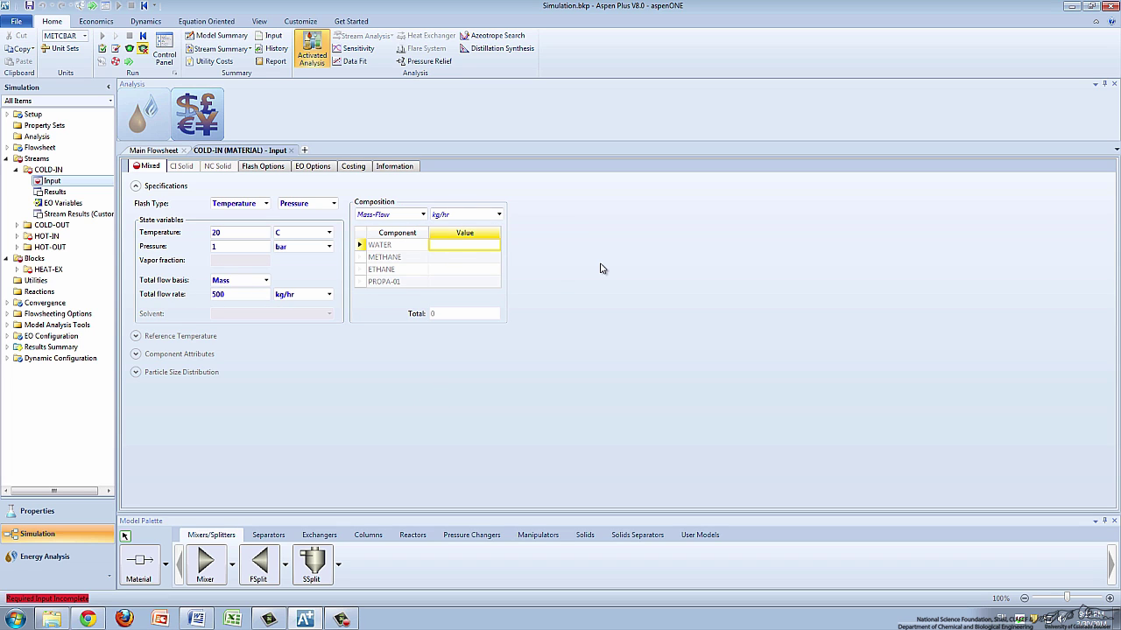
text(500)
click(601, 268)
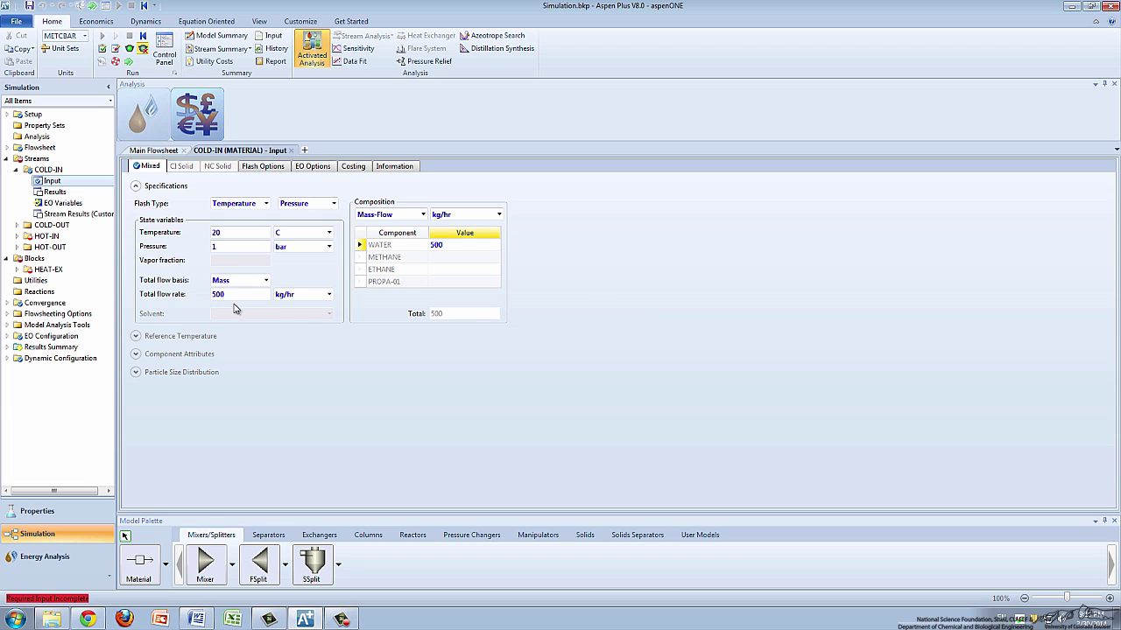
Step: Set HOT-IN to 200 C and 1 bar with a 1000 kg/hr total mass flow
click(129, 64)
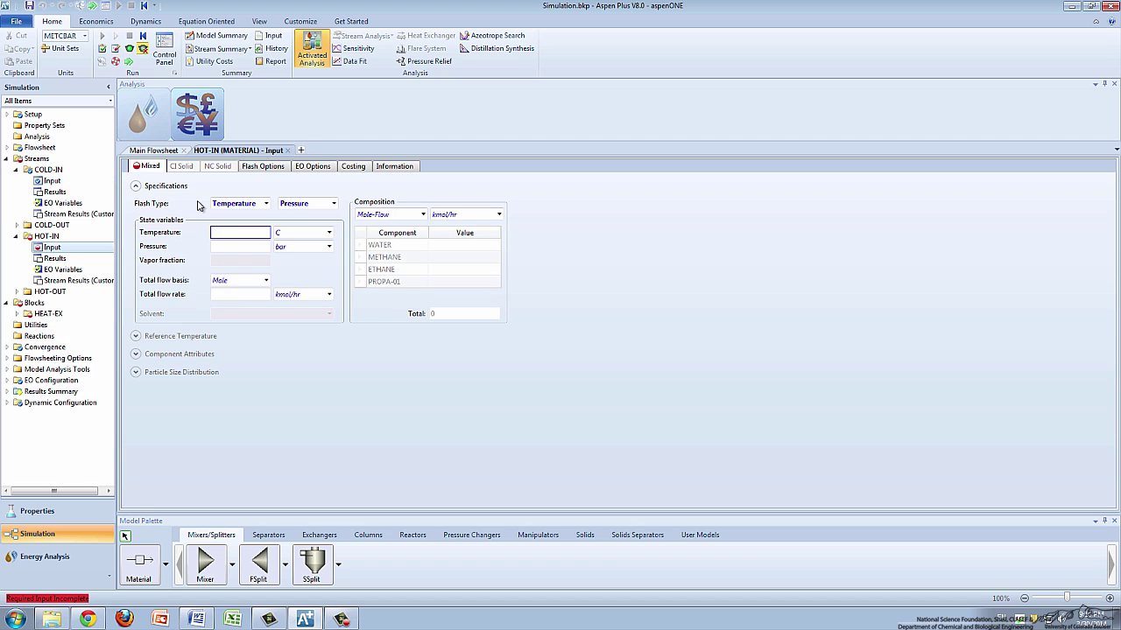
click(236, 247)
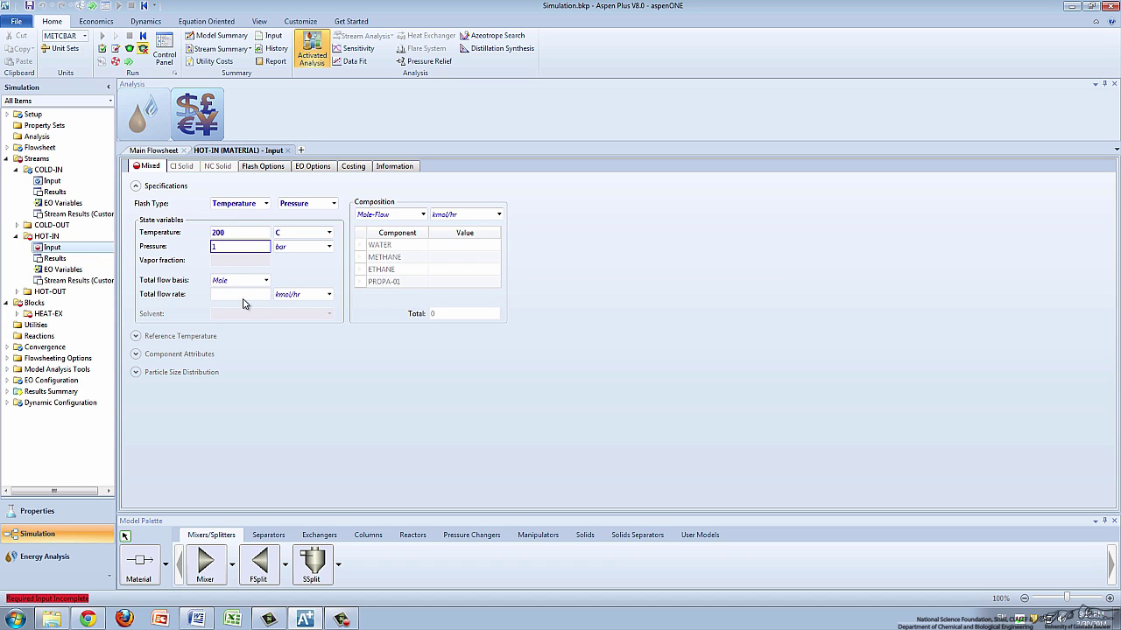
click(266, 280)
click(240, 292)
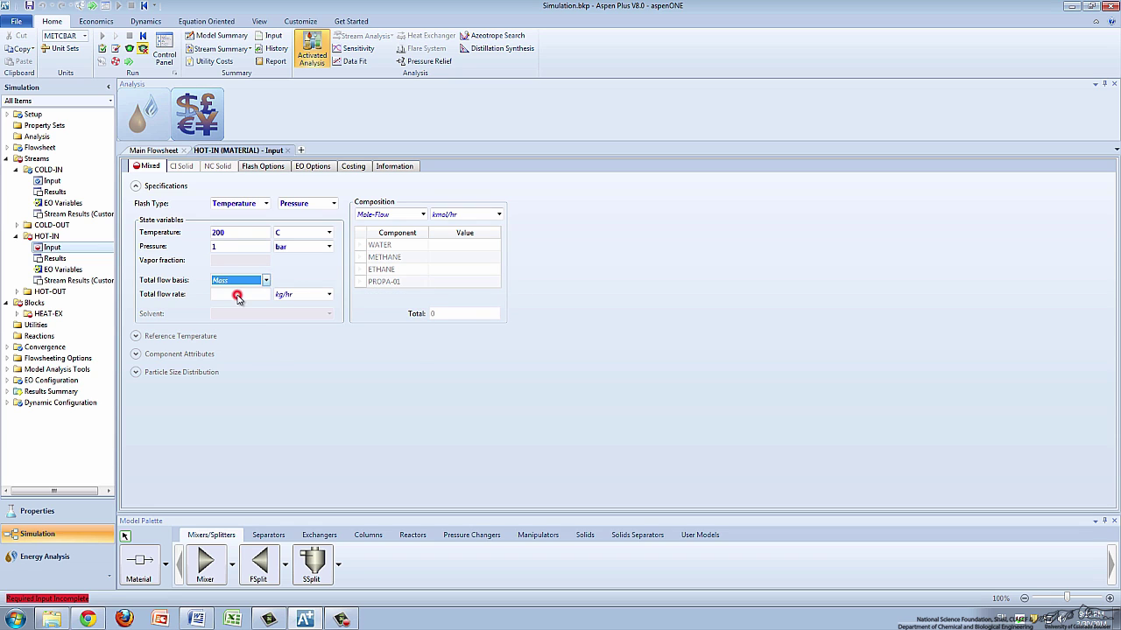
click(238, 294)
text(1000)
click(267, 350)
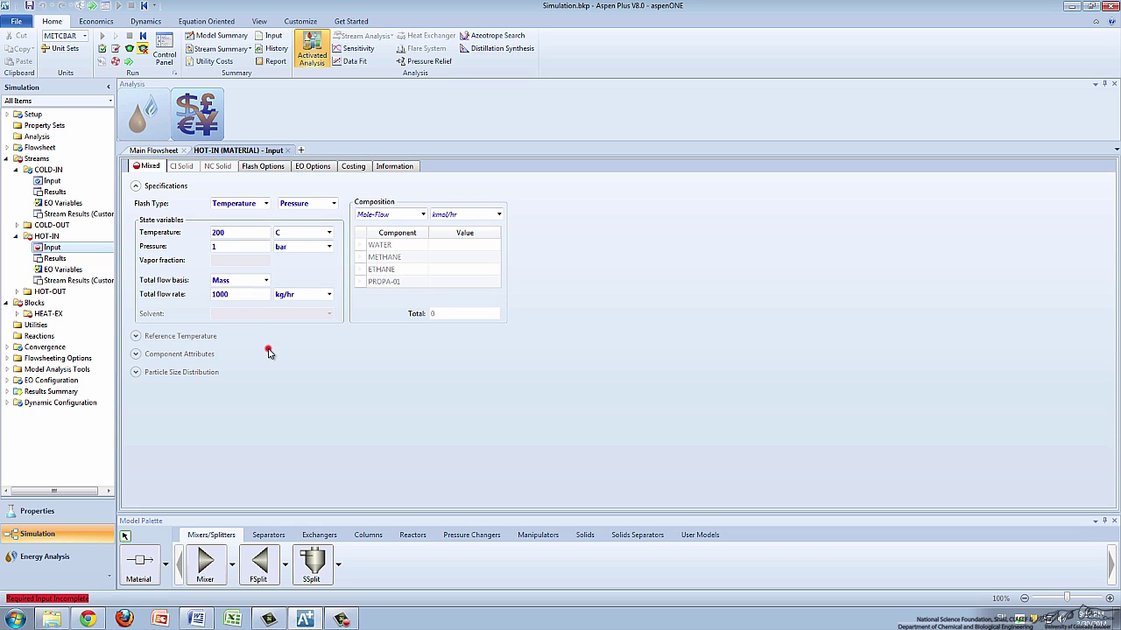
Step: Give HOT-IN Mass-Frac composition METHANE 0.5, ETHANE 0.3, PROPA-01 0.2
click(425, 215)
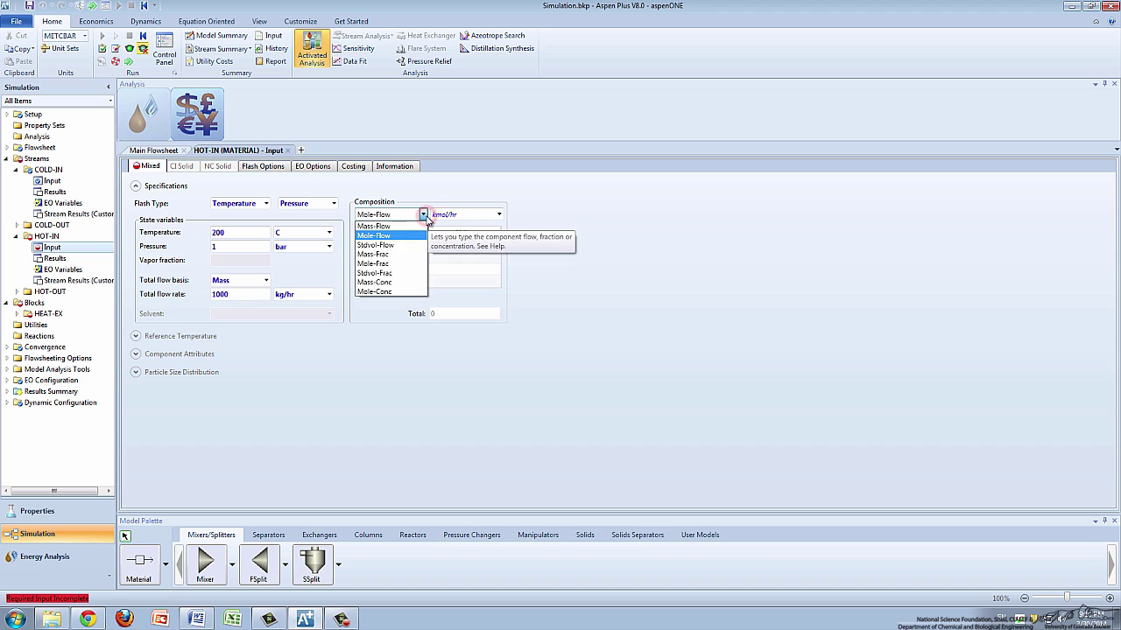
click(400, 255)
click(455, 245)
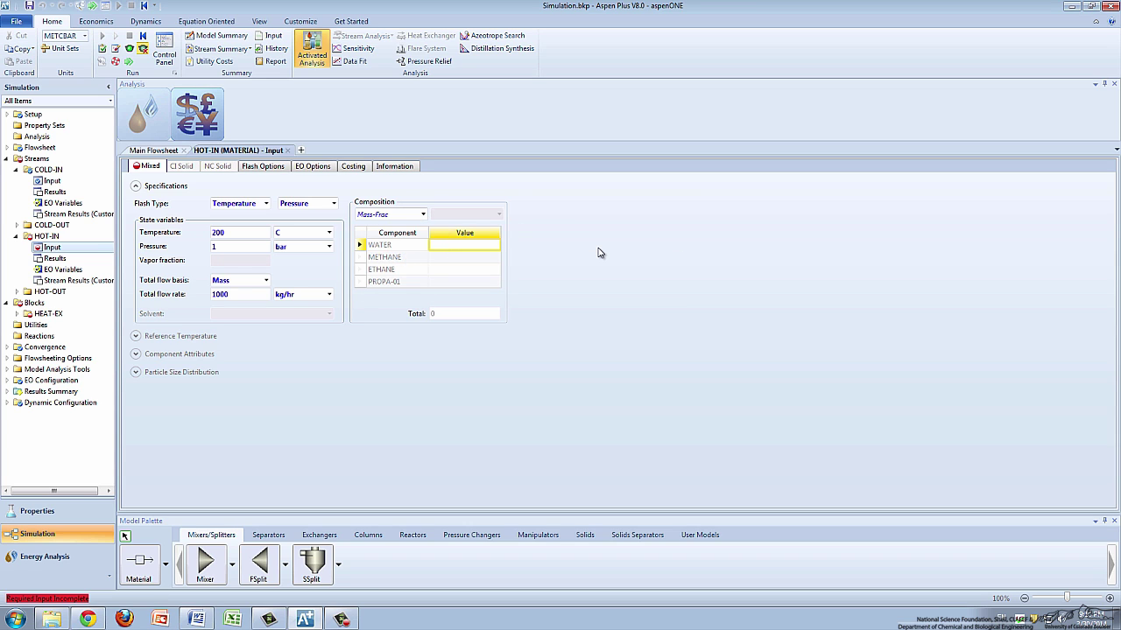
key(Down)
text(.5)
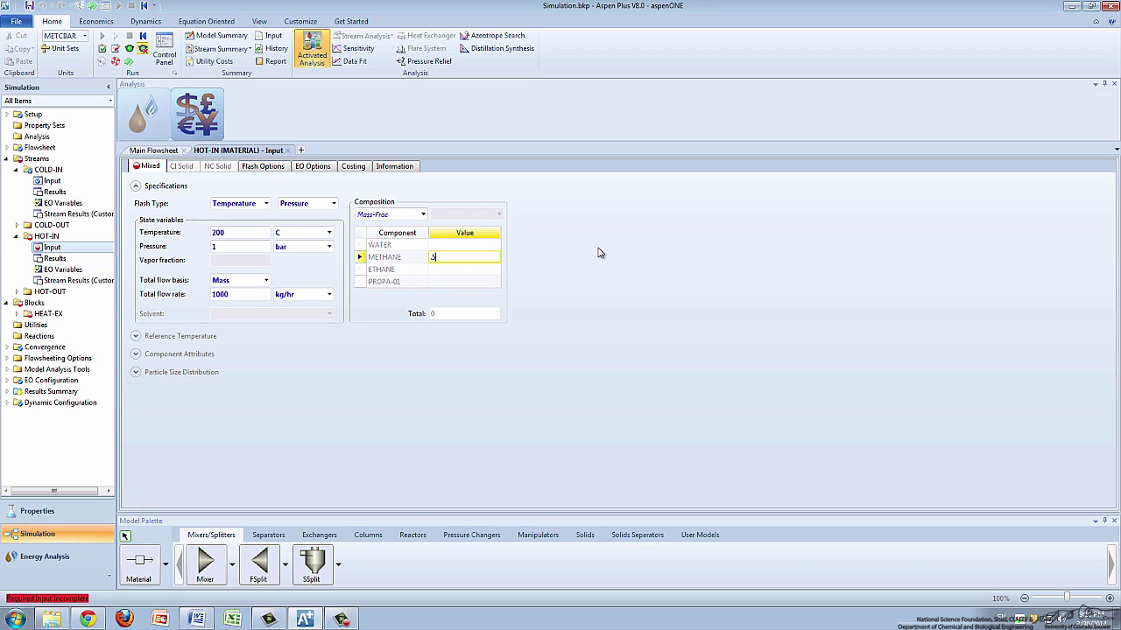
click(471, 270)
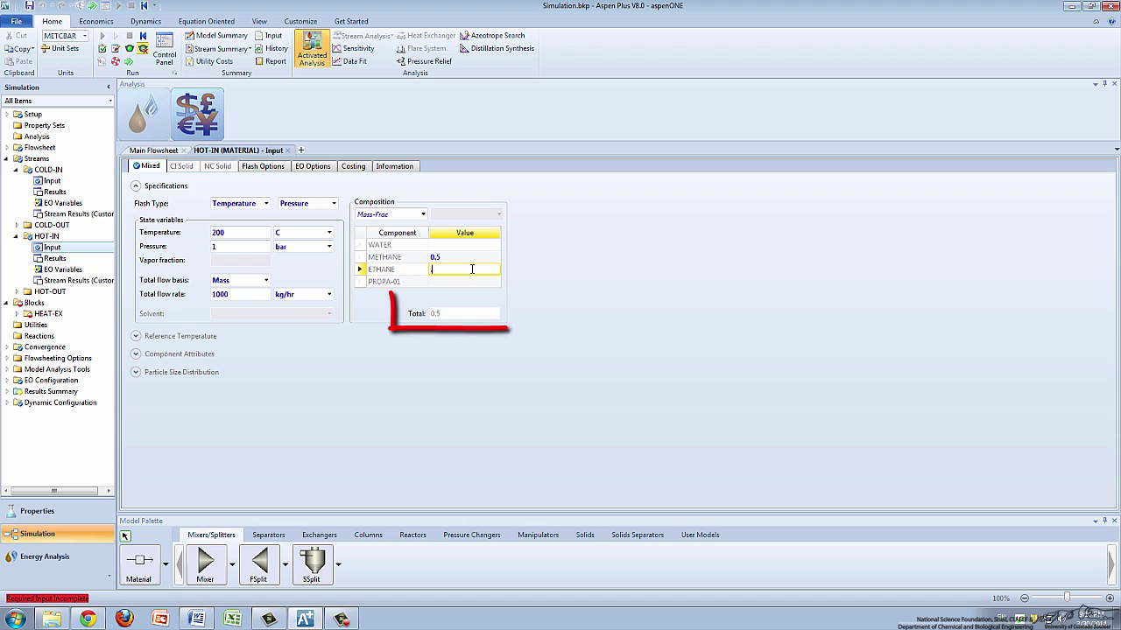
text(.3)
click(468, 280)
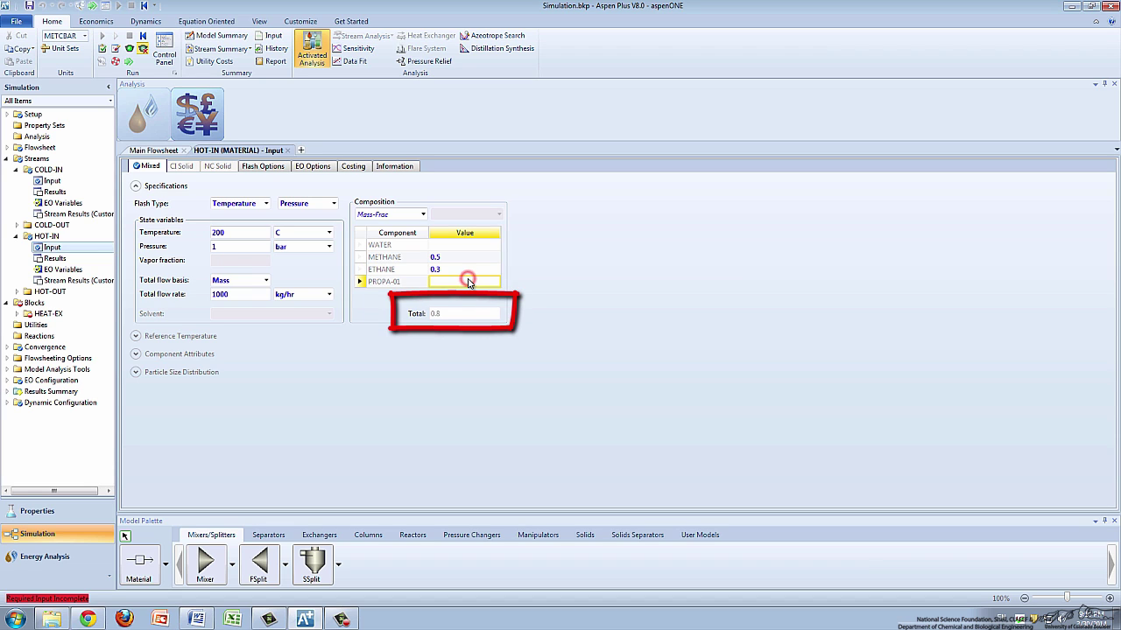
text(.2)
click(509, 365)
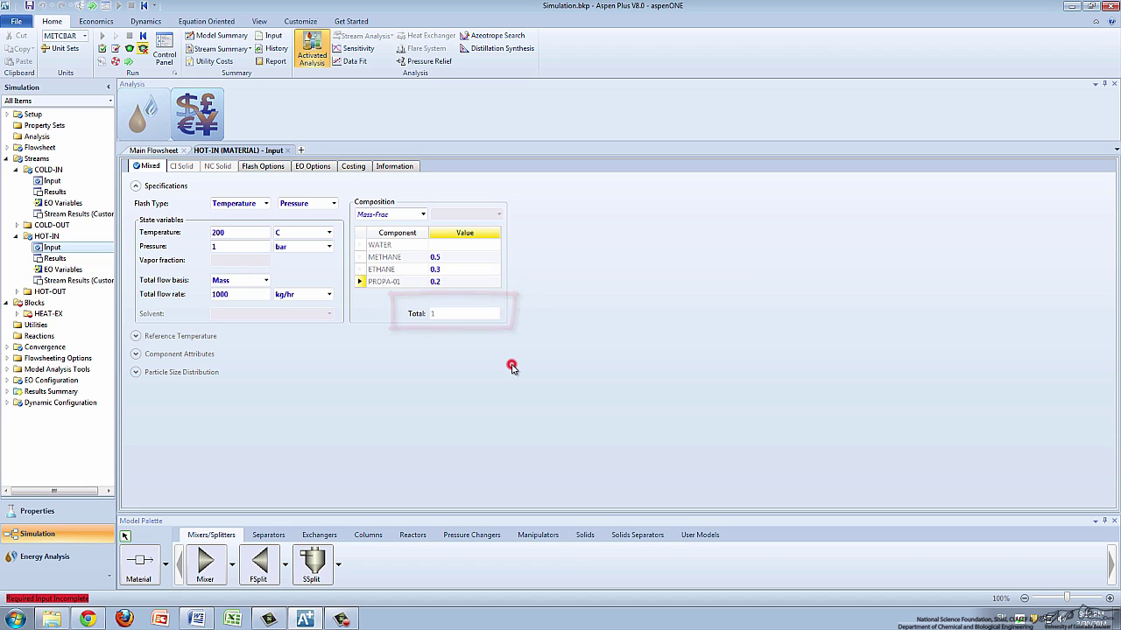
click(127, 63)
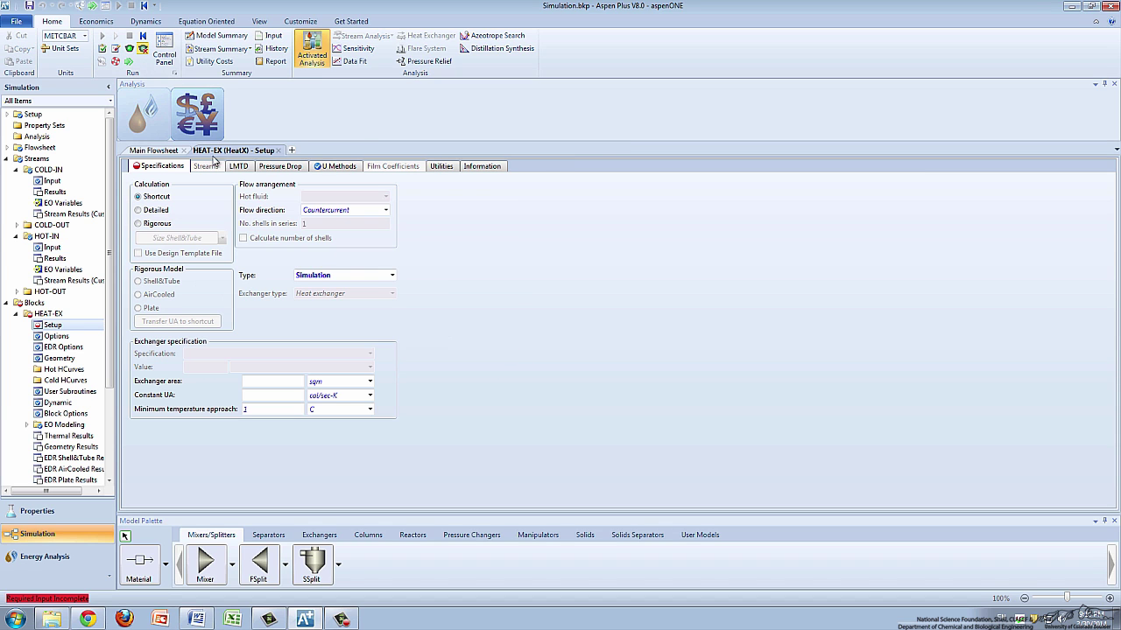
Step: Make HEAT-EX a Design exchanger with a 100 C hot stream outlet temperature
click(394, 278)
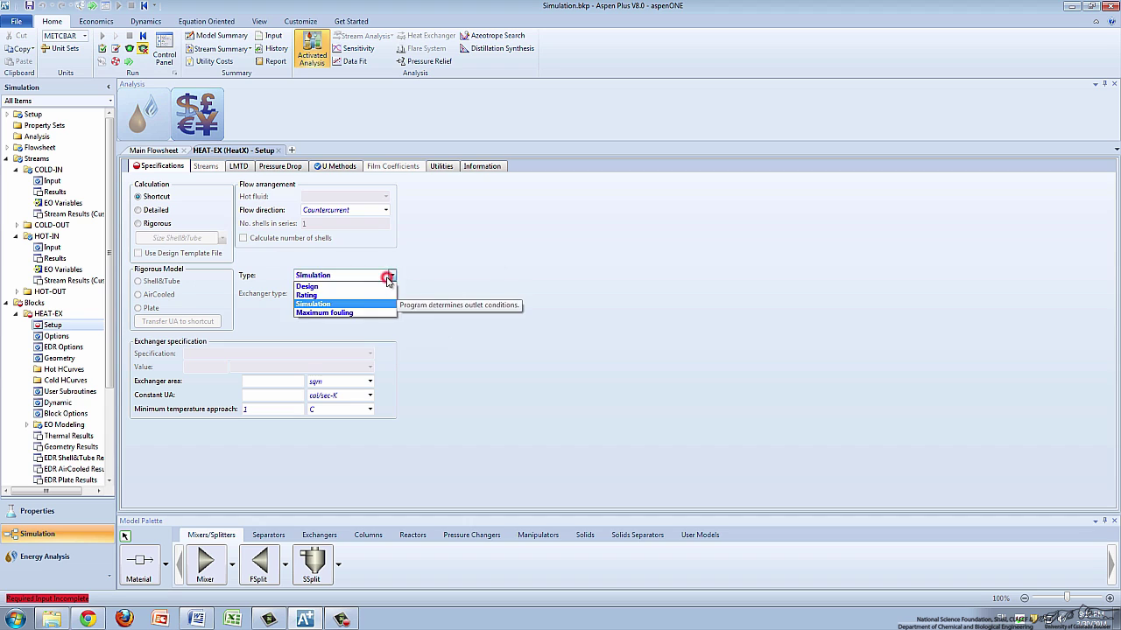
click(368, 287)
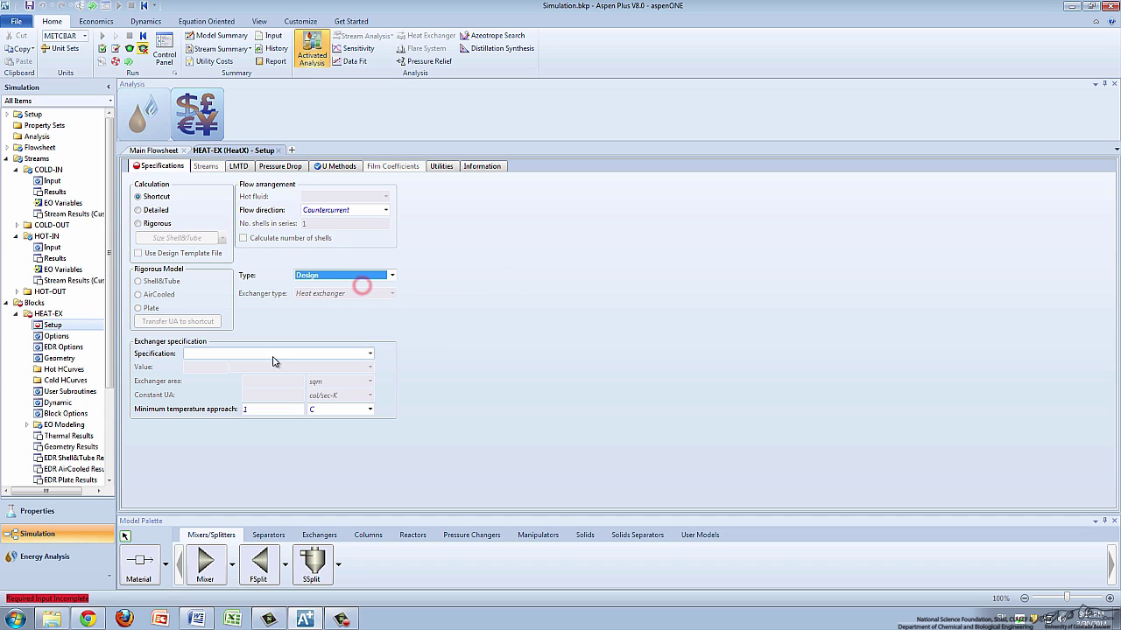
click(370, 352)
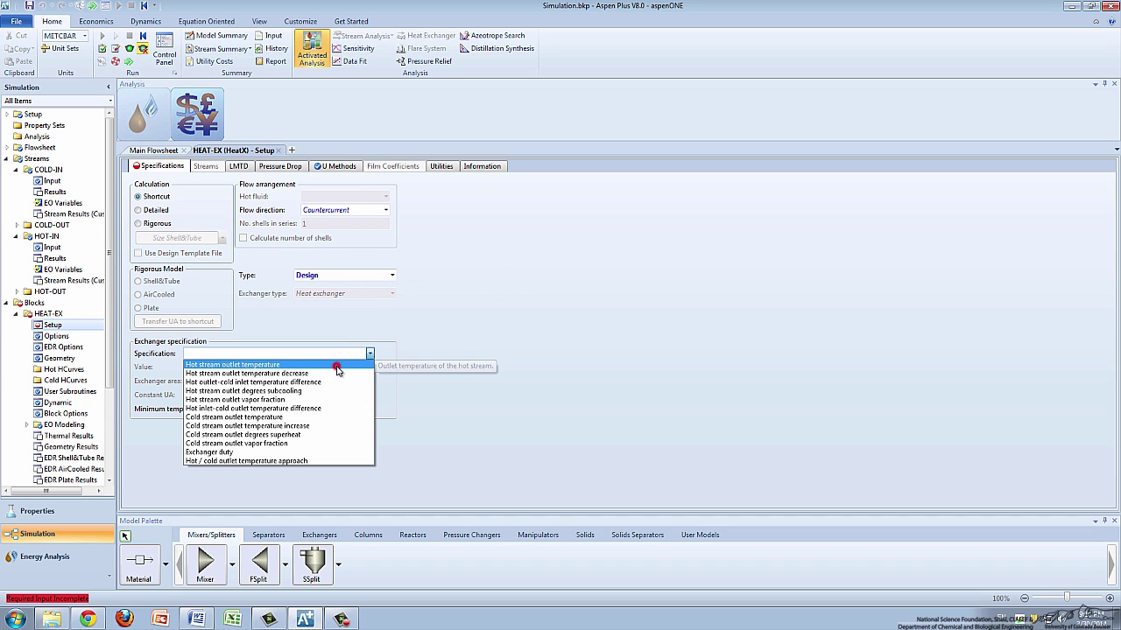
click(338, 366)
click(209, 367)
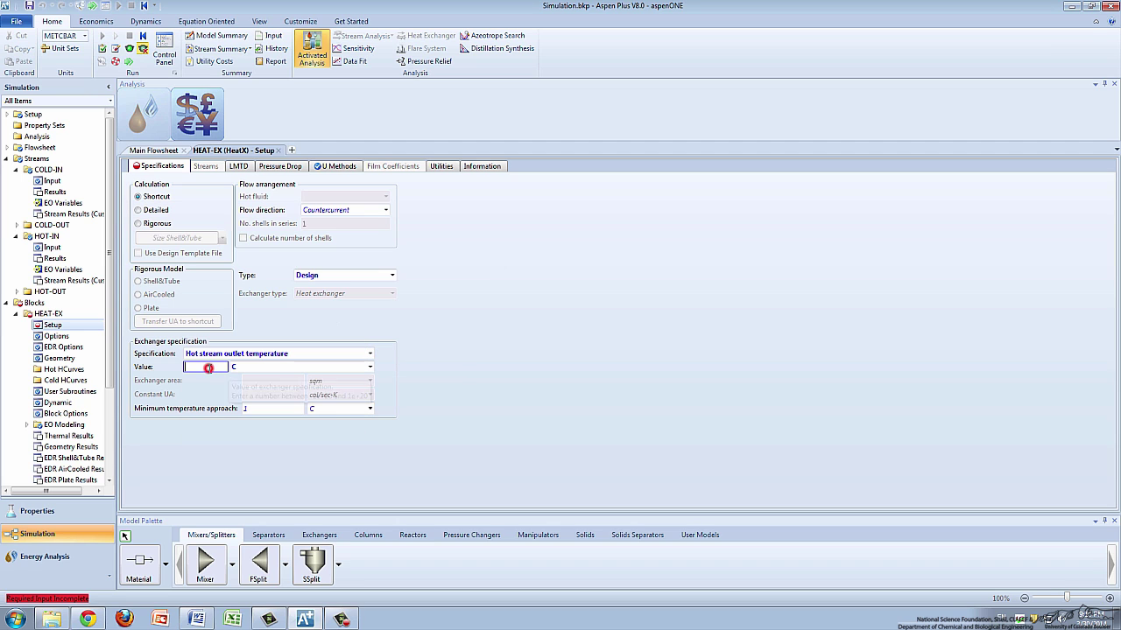
text(100)
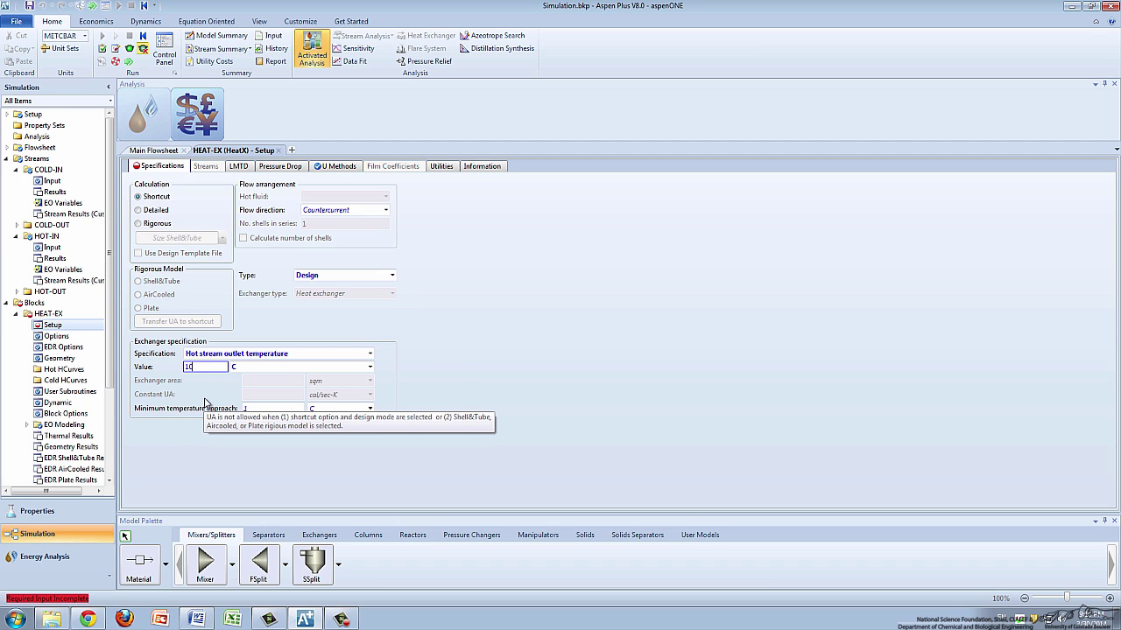
click(263, 480)
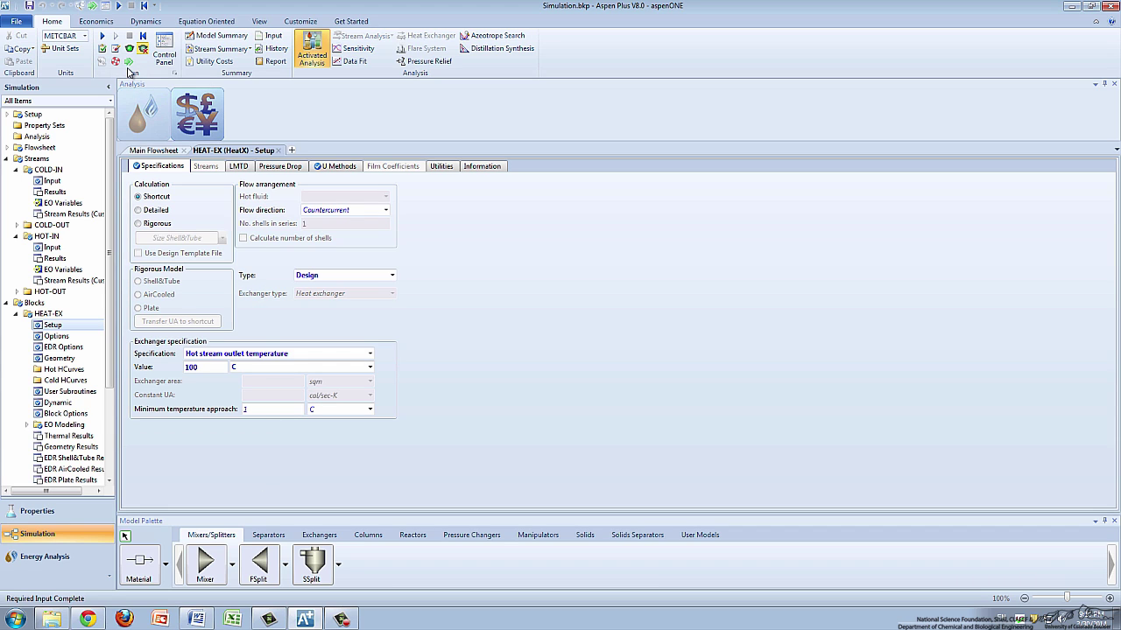
Step: Run the simulation to convergence and dismiss the Economic Analysis suggestion
click(129, 64)
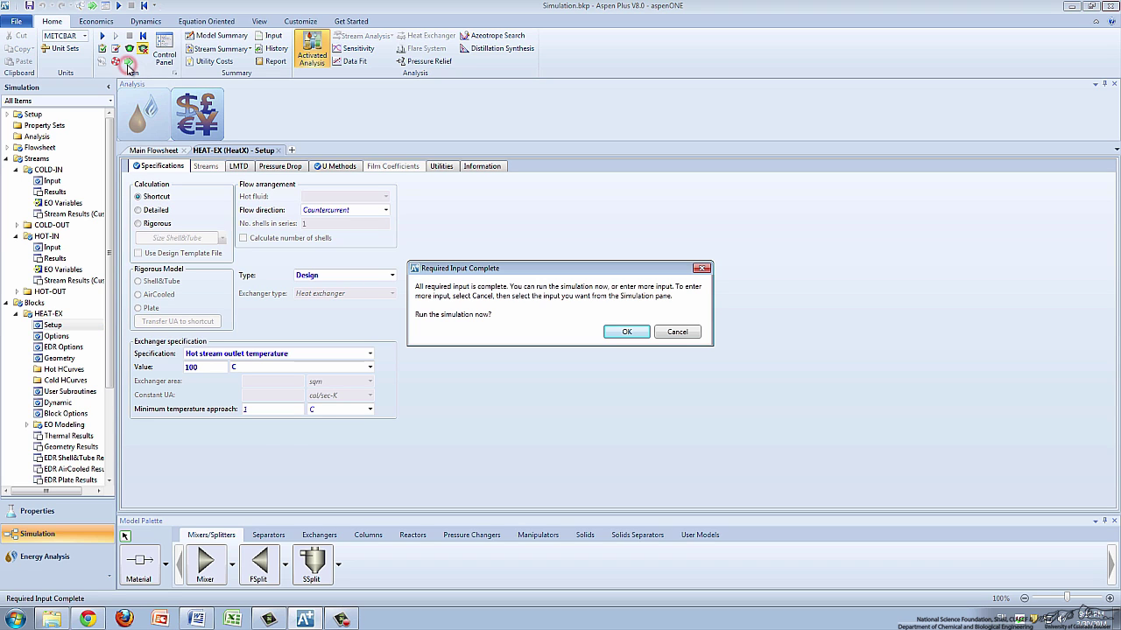
click(625, 334)
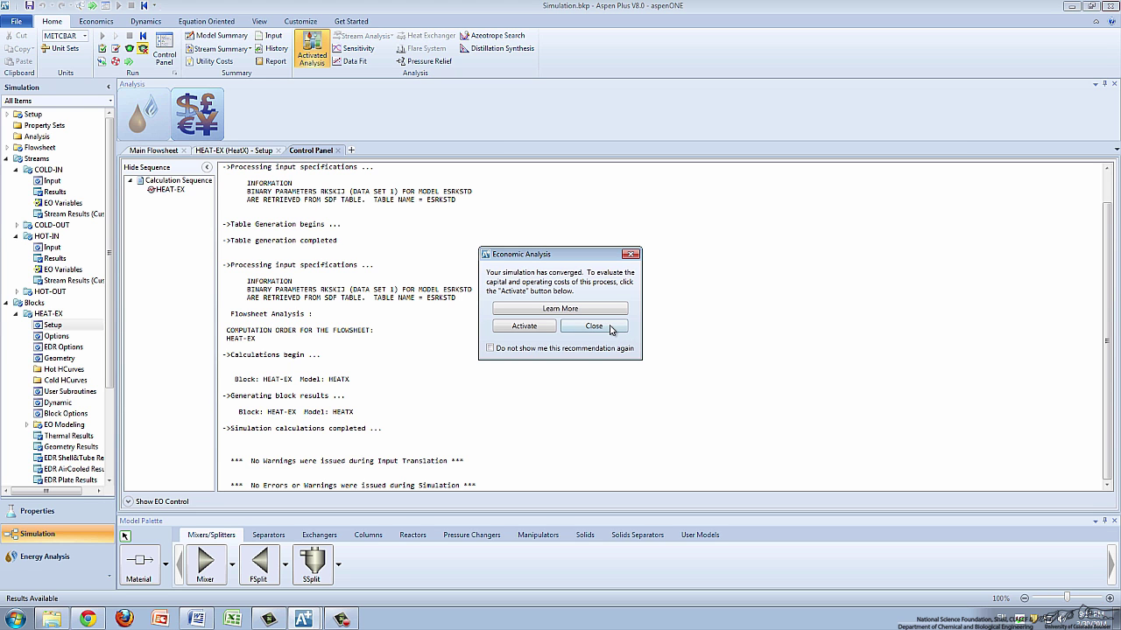
click(611, 326)
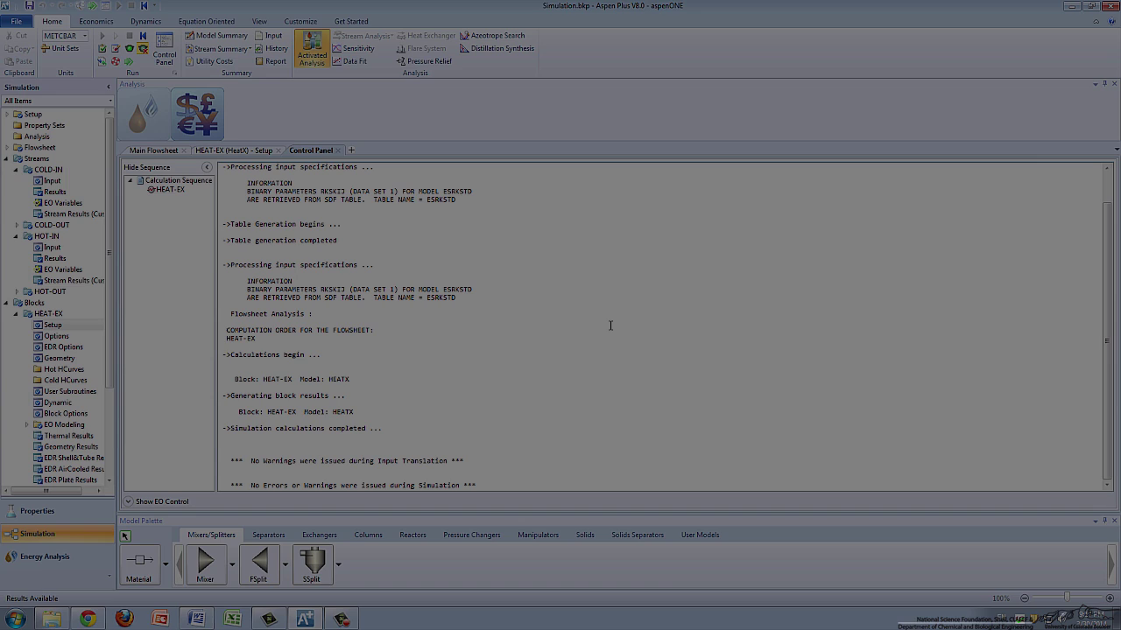